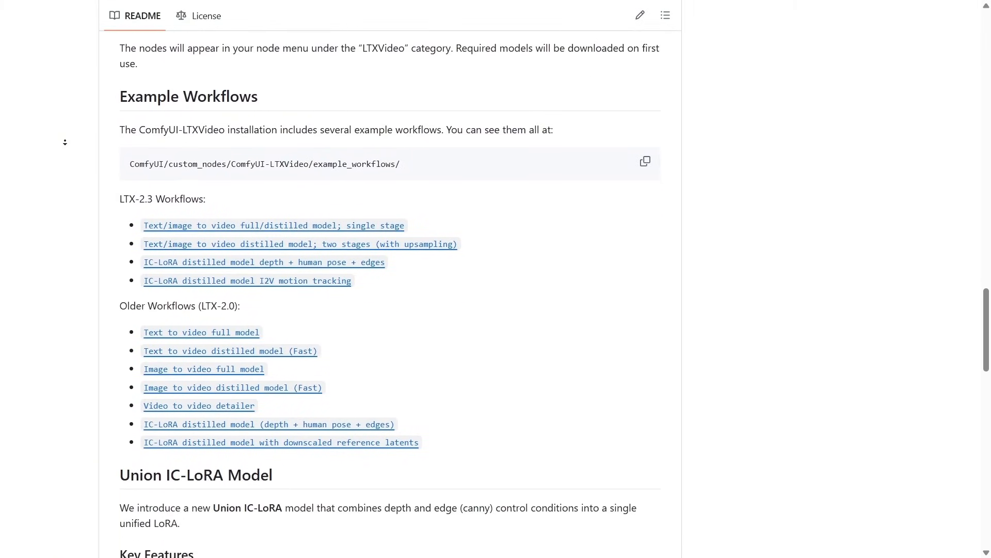
middle_click(65, 142)
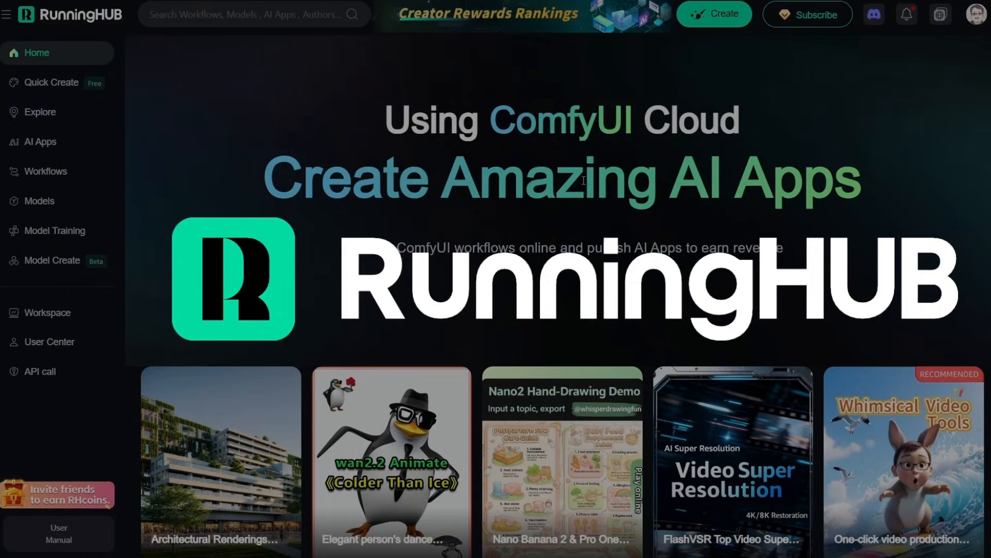
middle_click(583, 181)
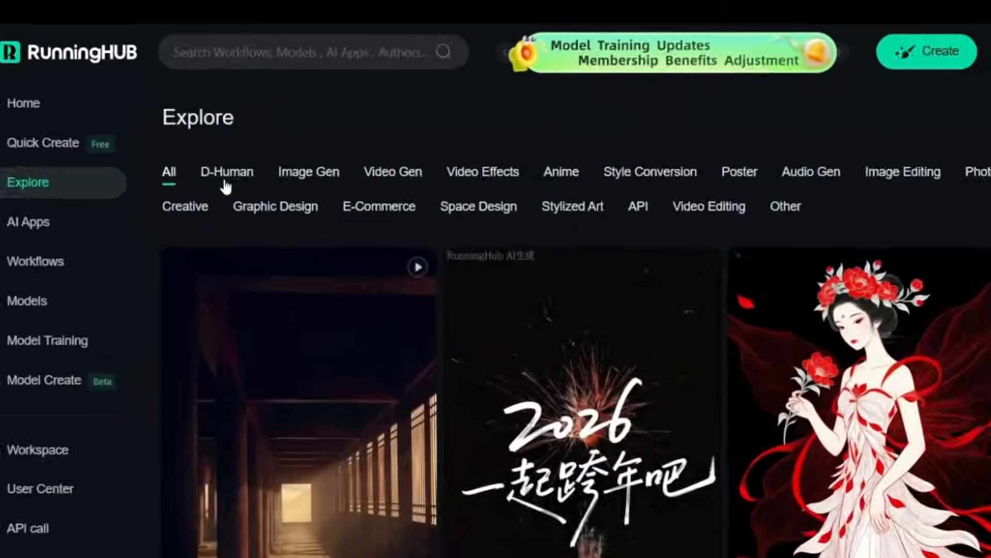
Browse RunningHub's D-Human, Image Gen, Video Gen and Video Effects categories and its model library
click(226, 178)
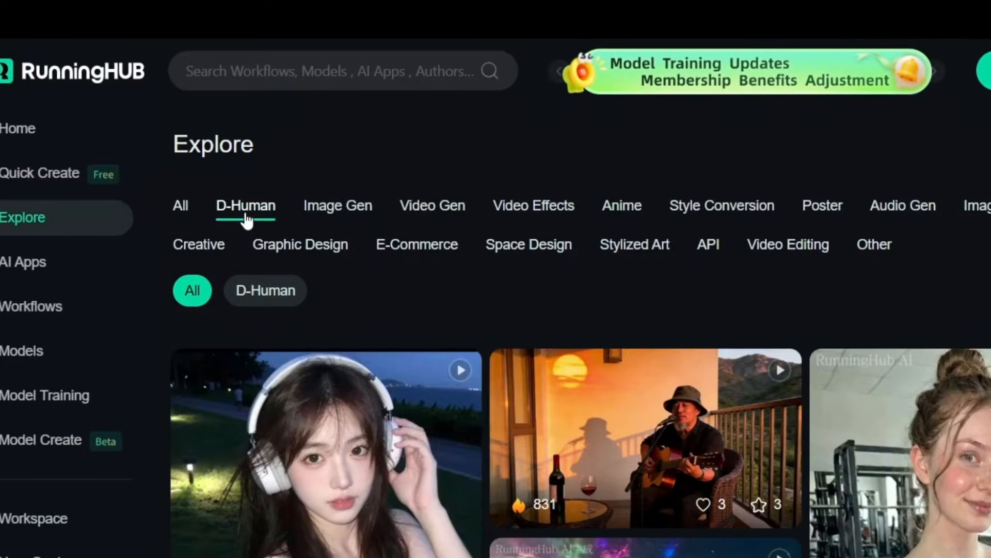
click(335, 207)
click(437, 209)
click(533, 207)
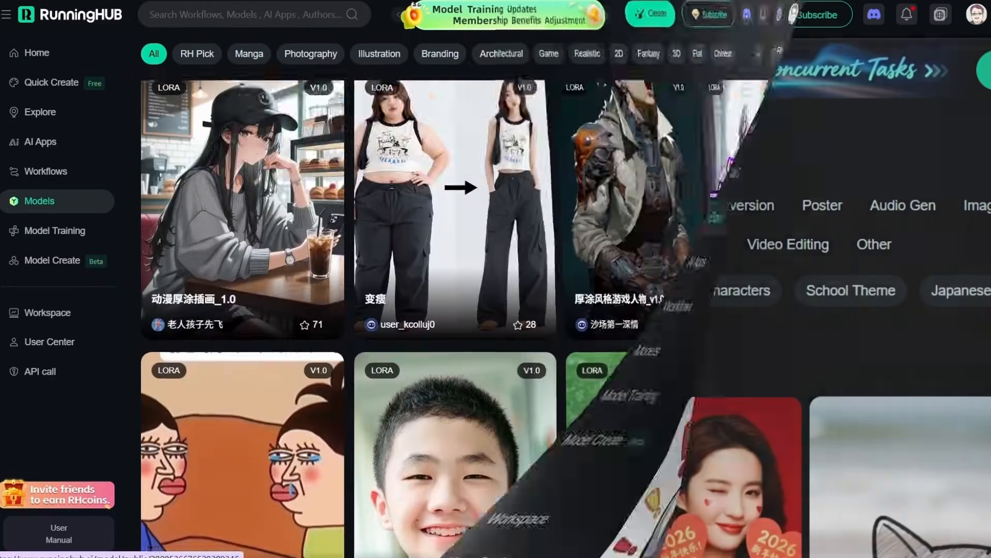
scroll(563, 310, down, 5)
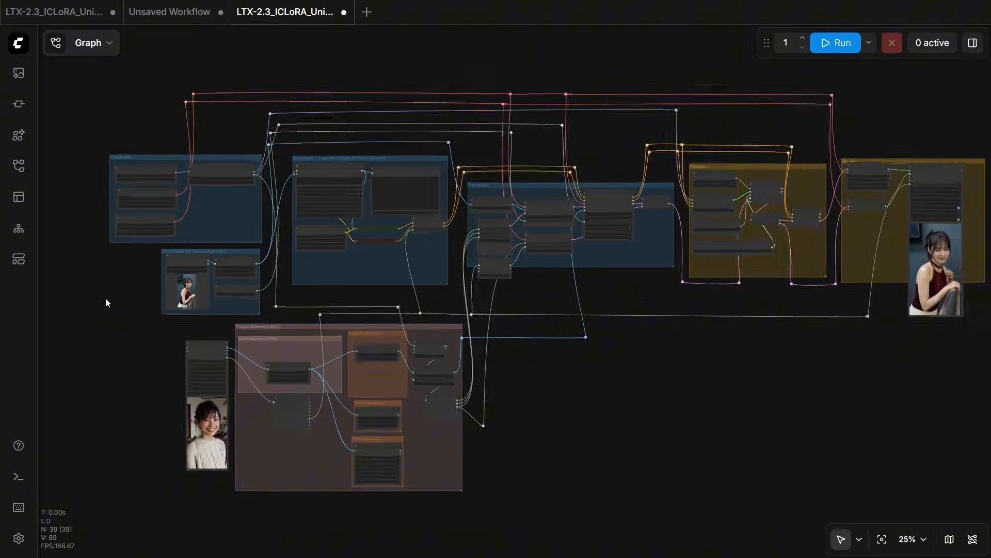
Look over the node groups of the LTX-2.3 IC-LoRA Union workflow in ComfyUI, from model loading to preprocessing
scroll(97, 236, up, 5)
drag(777, 356, 1, 413)
drag(852, 428, 580, 422)
key(period)
scroll(97, 237, up, 8)
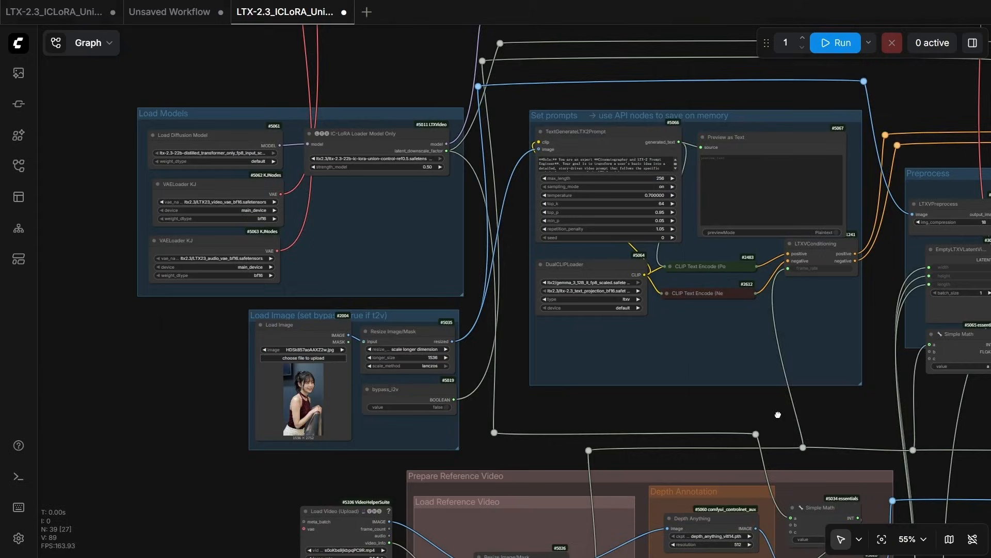
drag(779, 415, 259, 415)
key(period)
scroll(161, 185, up, 5)
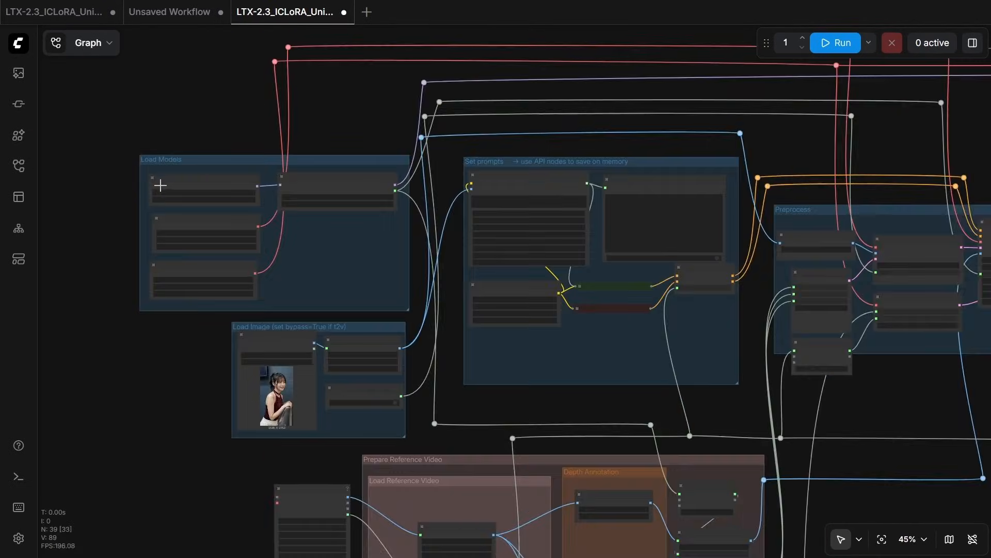
Inspect the Load Diffusion Model node and the video and audio VAELoader KJ nodes in the Load Models group
scroll(150, 186, up, 12)
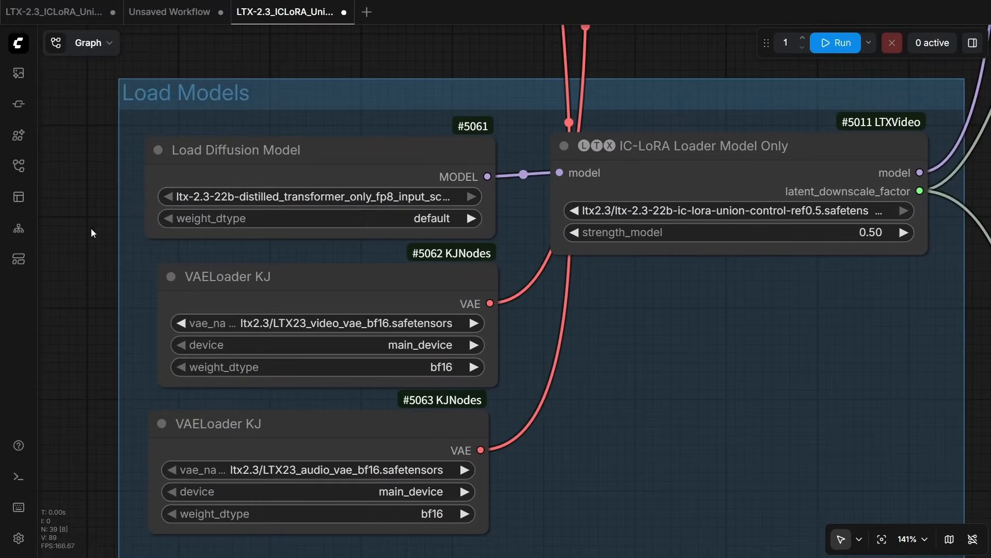
scroll(91, 233, down, 1)
click(248, 203)
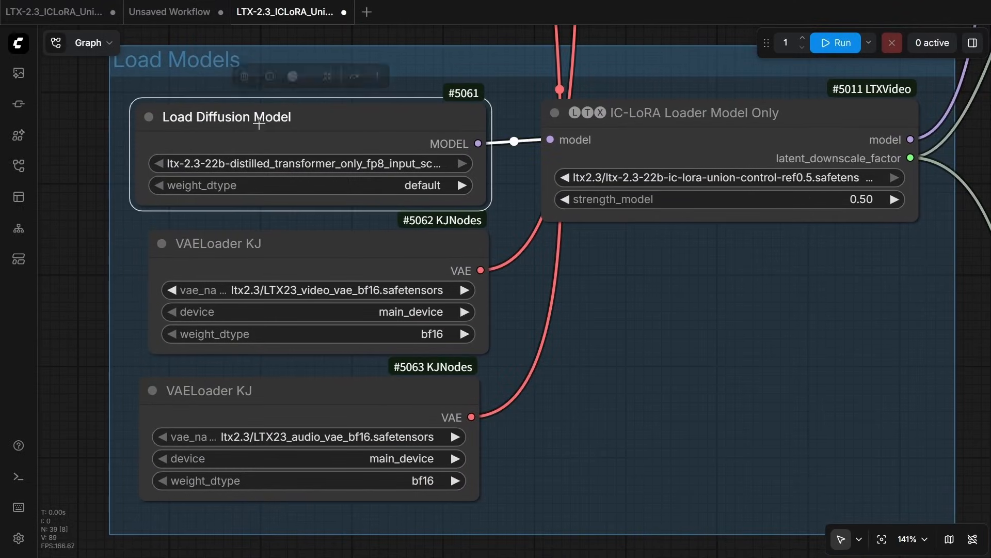
click(276, 254)
click(276, 389)
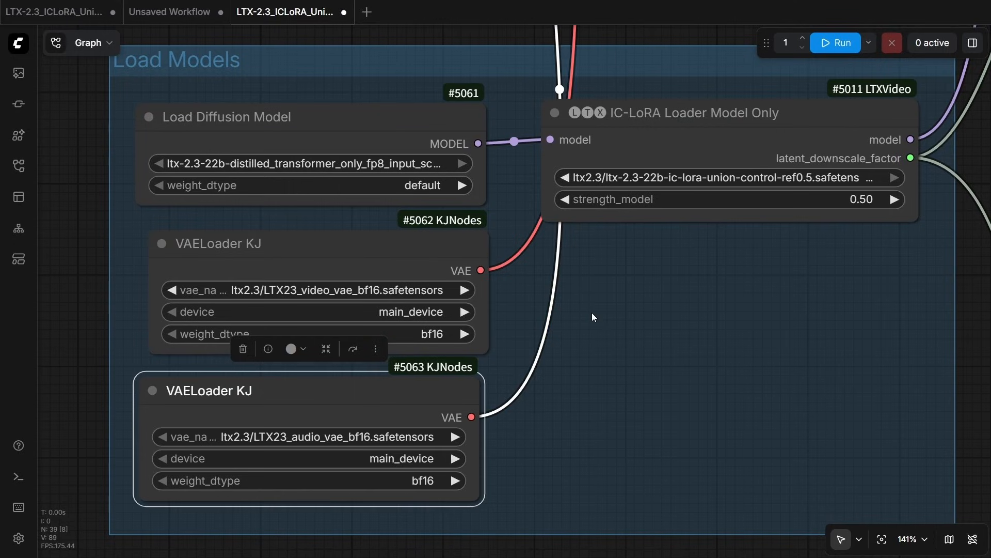
click(592, 314)
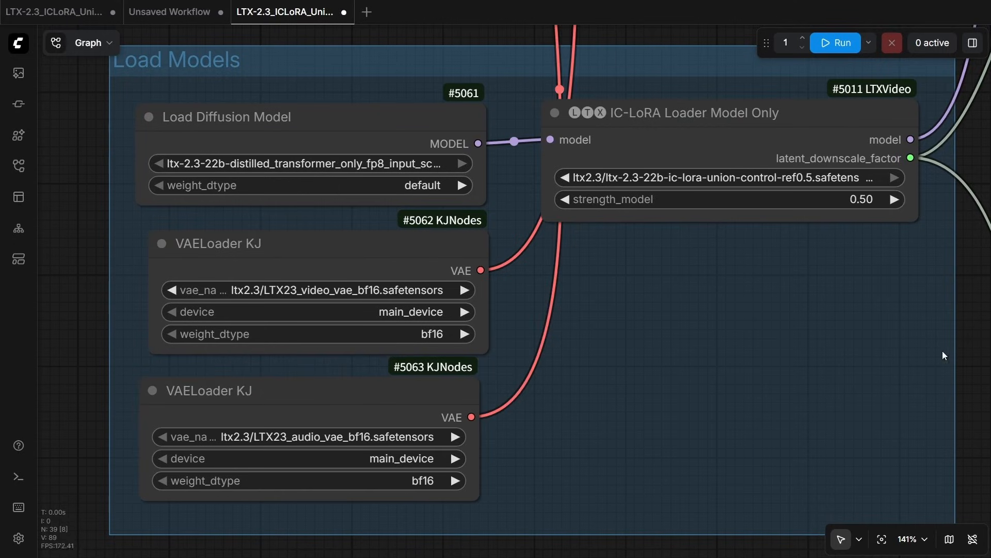
Inspect the text encoder files selected in the DualCLIPLoader node of the Set prompts group
drag(943, 355, 241, 224)
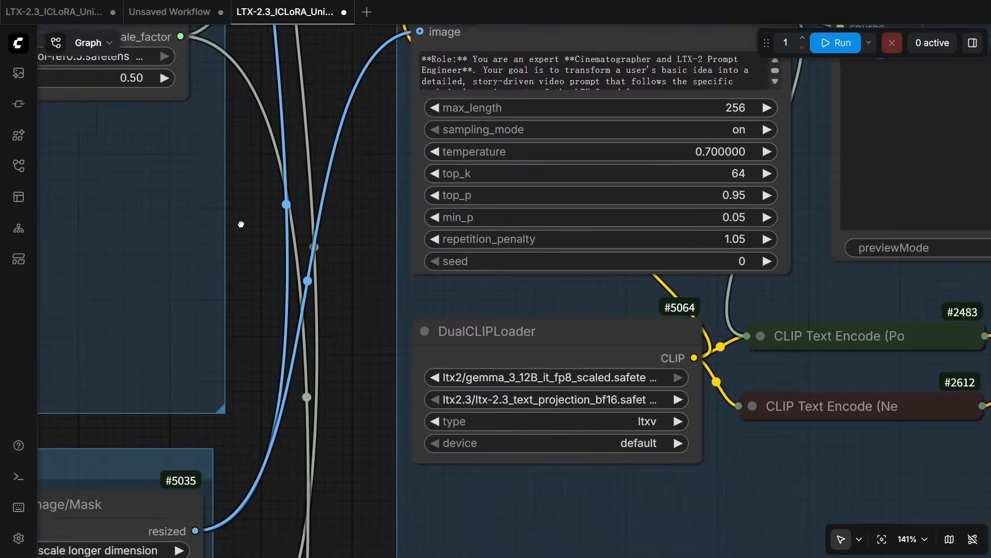
scroll(311, 222, down, 3)
click(491, 268)
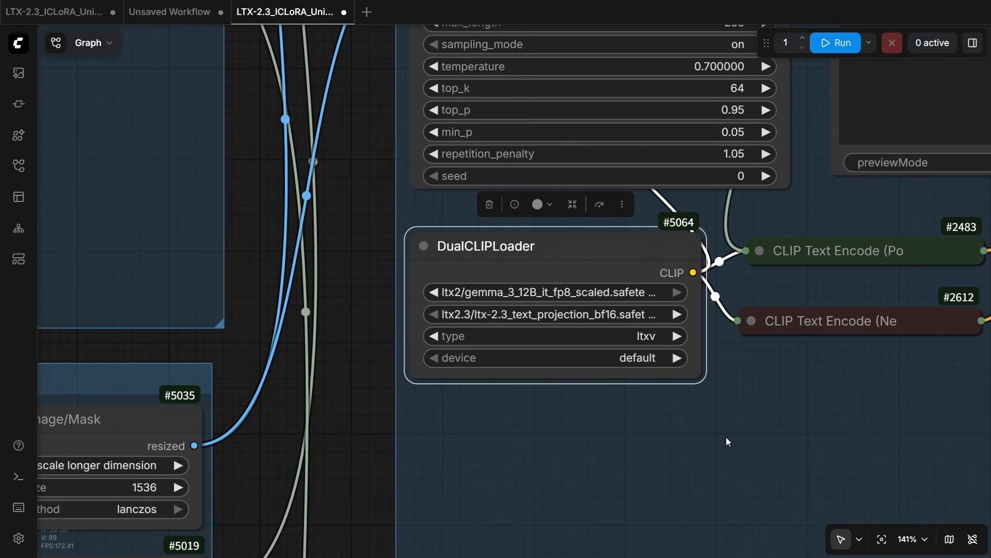
click(342, 188)
Inspect the LoRA file and model strength in the IC-LoRA Loader Model Only node
drag(342, 188, 782, 454)
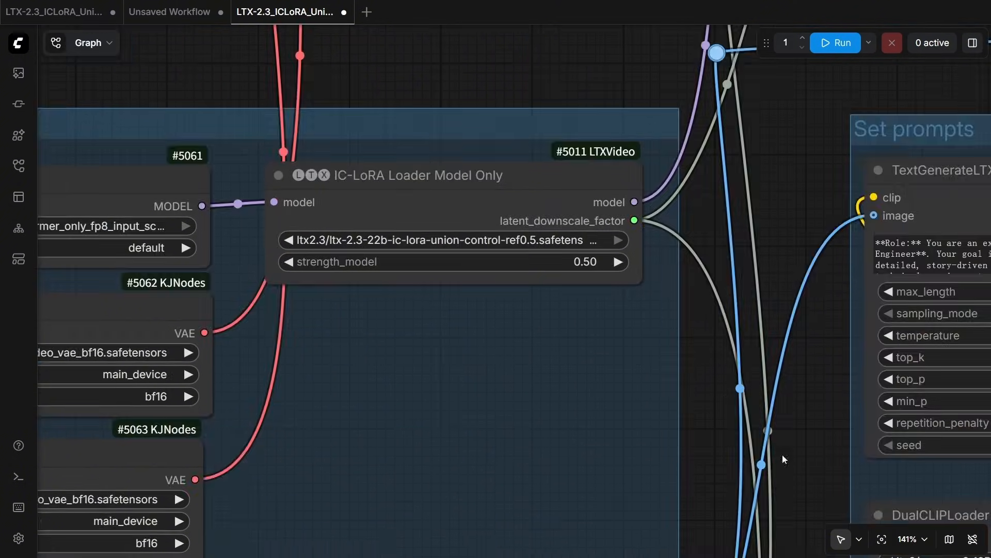
scroll(416, 164, up, 3)
click(439, 181)
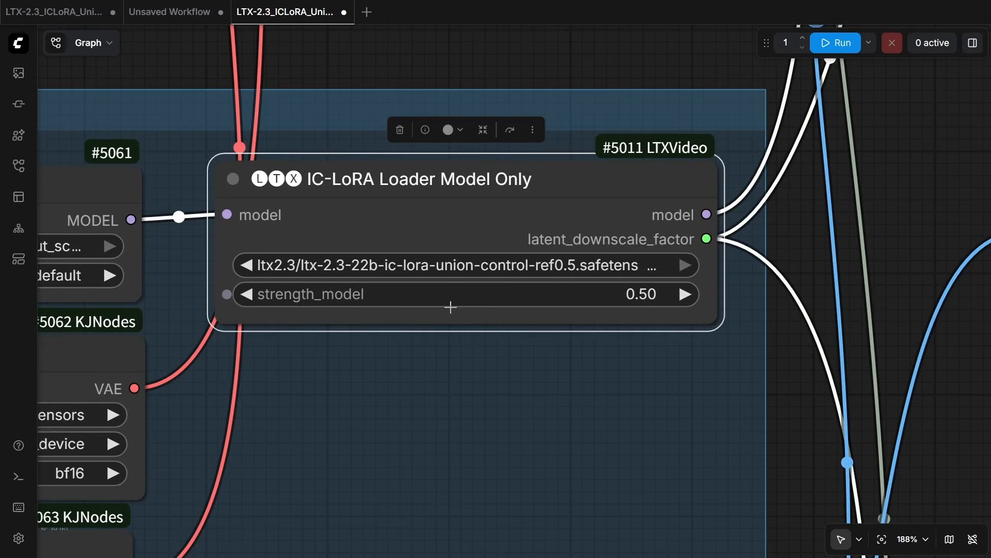
scroll(450, 306, up, 1)
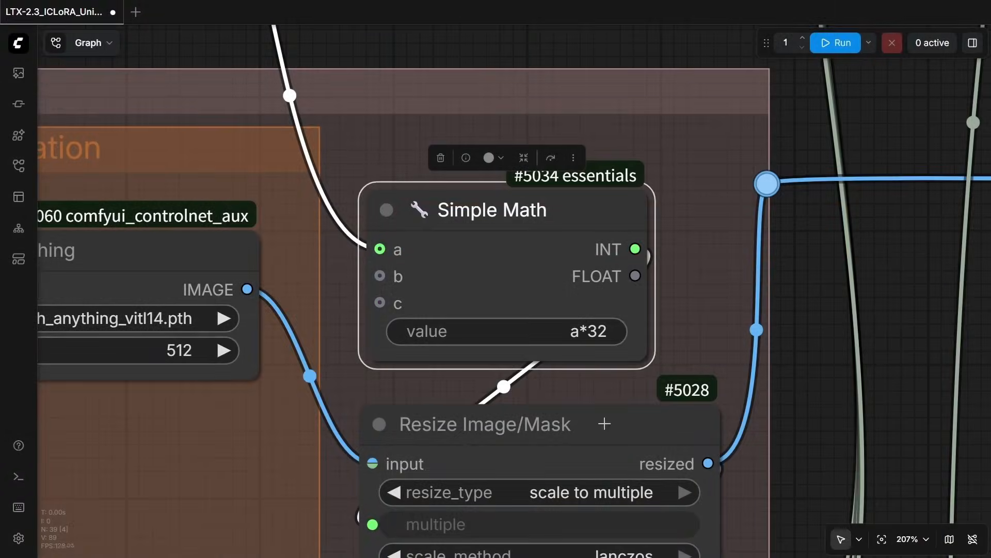
Check the shorter_size value of the Resize Image/Mask node in the Load Reference Video group
scroll(605, 424, down, 4)
click(579, 227)
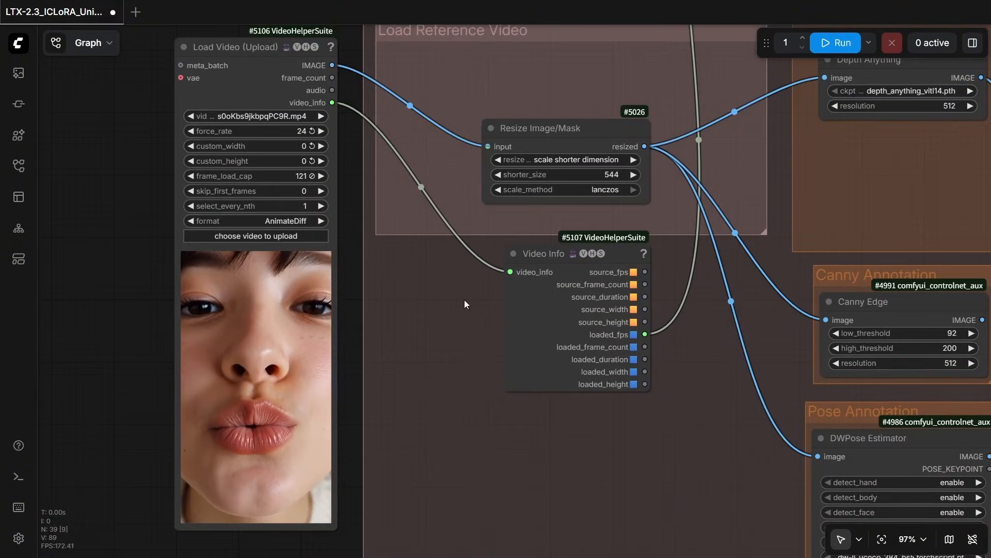
drag(454, 277, 381, 363)
scroll(537, 244, up, 4)
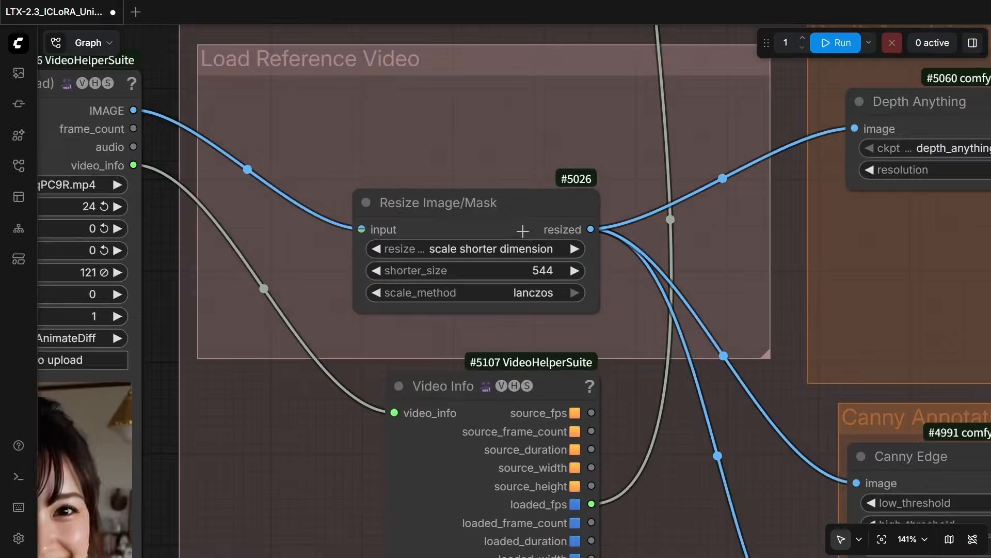
scroll(523, 231, up, 6)
click(523, 297)
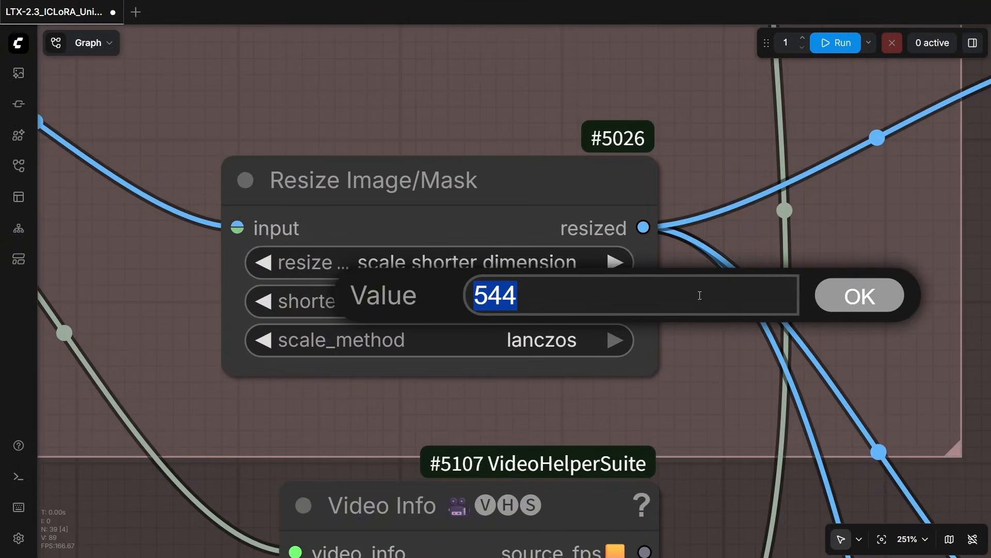
click(842, 295)
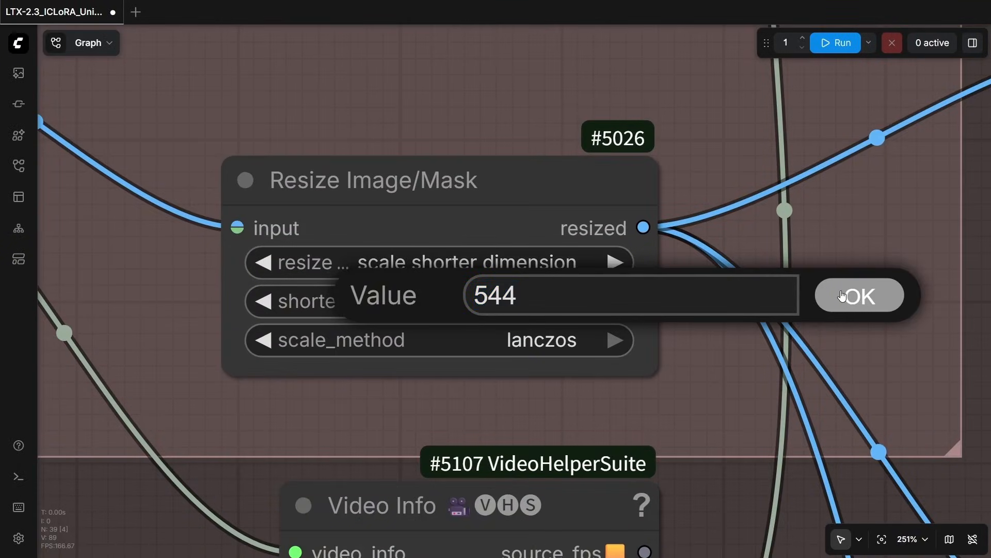
click(842, 296)
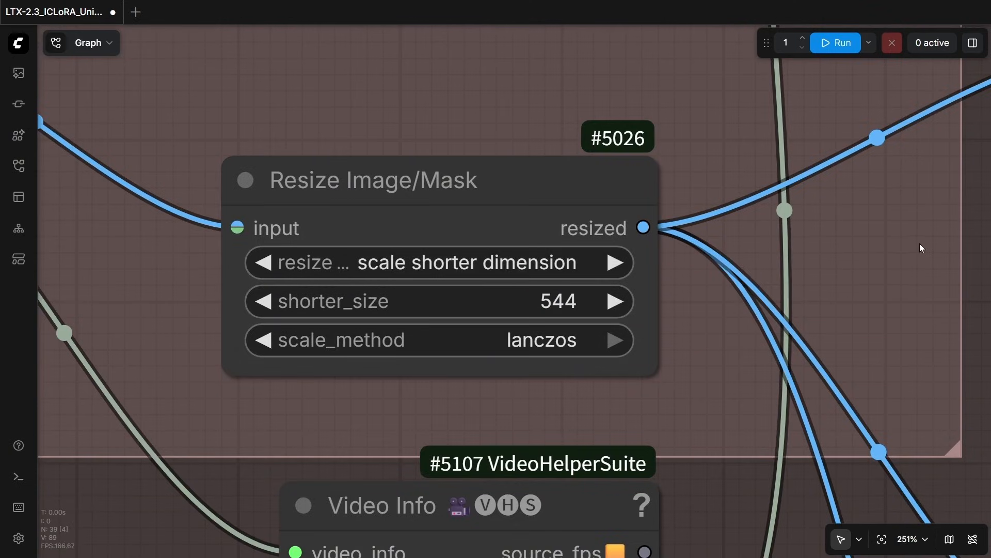
Inspect the Depth Anything, Canny Edge and DWPose Estimator nodes in the three annotation groups
scroll(919, 243, right, 15)
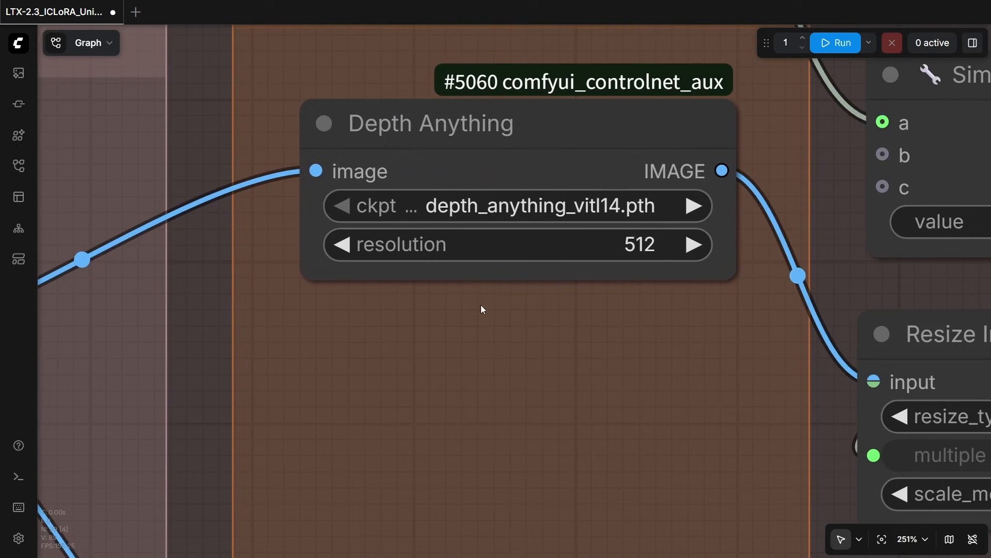
click(584, 134)
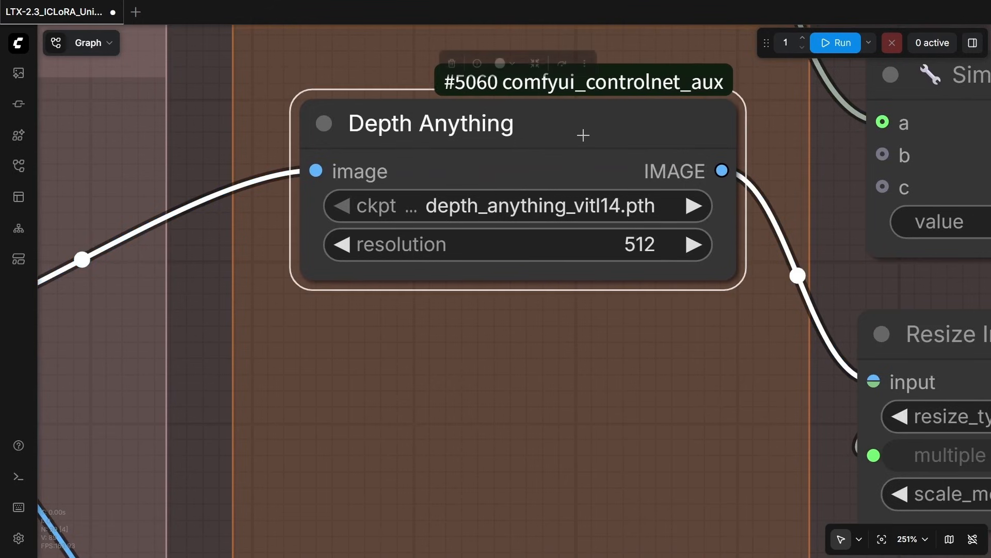
scroll(562, 421, down, 3)
drag(561, 464, 575, 95)
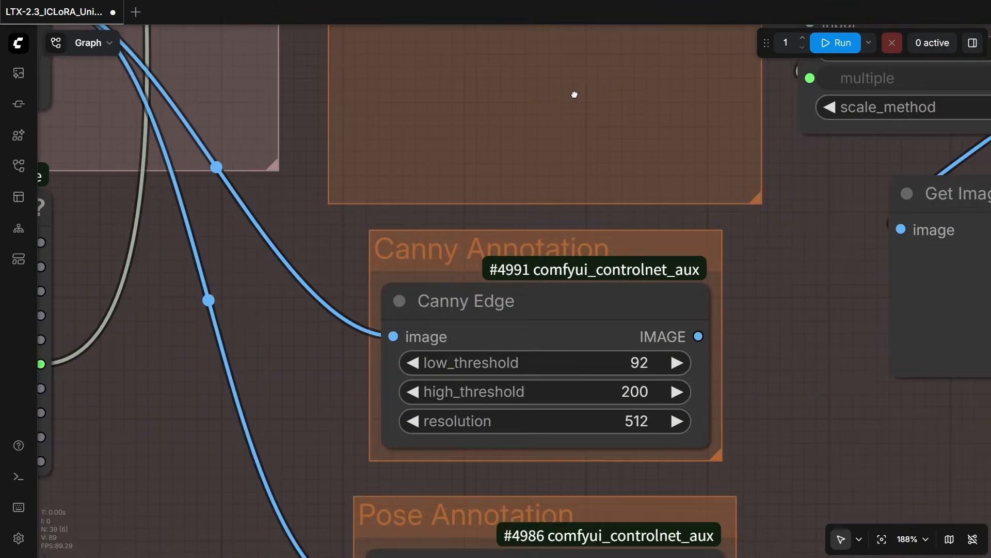
click(538, 304)
drag(772, 398, 760, 96)
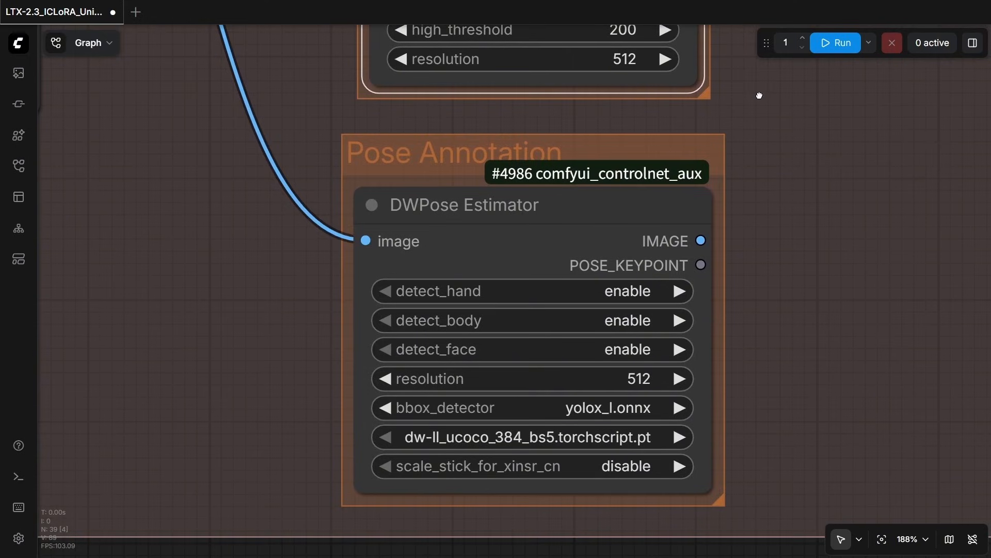
scroll(759, 96, down, 1)
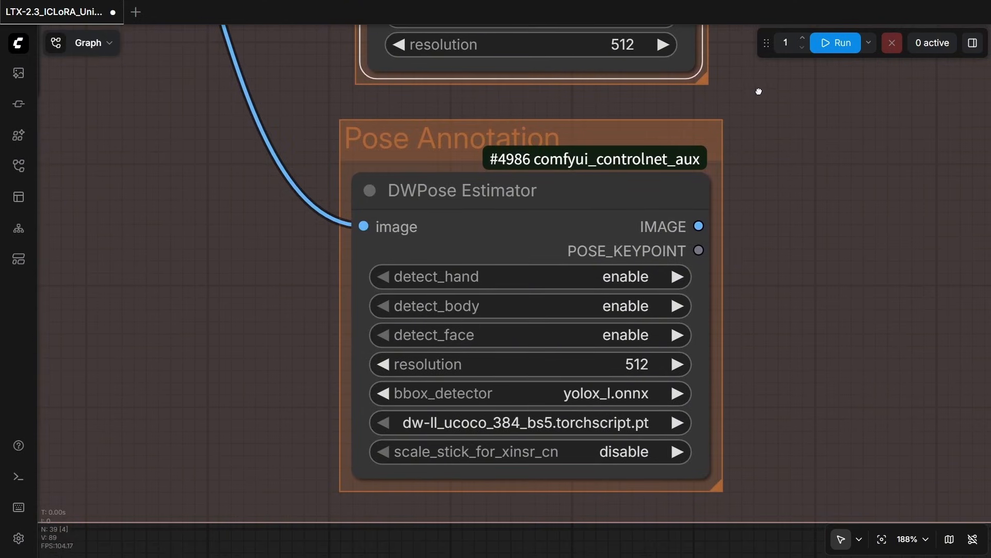
click(587, 184)
Check the expression in the Simple Math node beside the Depth Annotation group
drag(847, 126, 588, 538)
drag(534, 236, 497, 491)
click(626, 262)
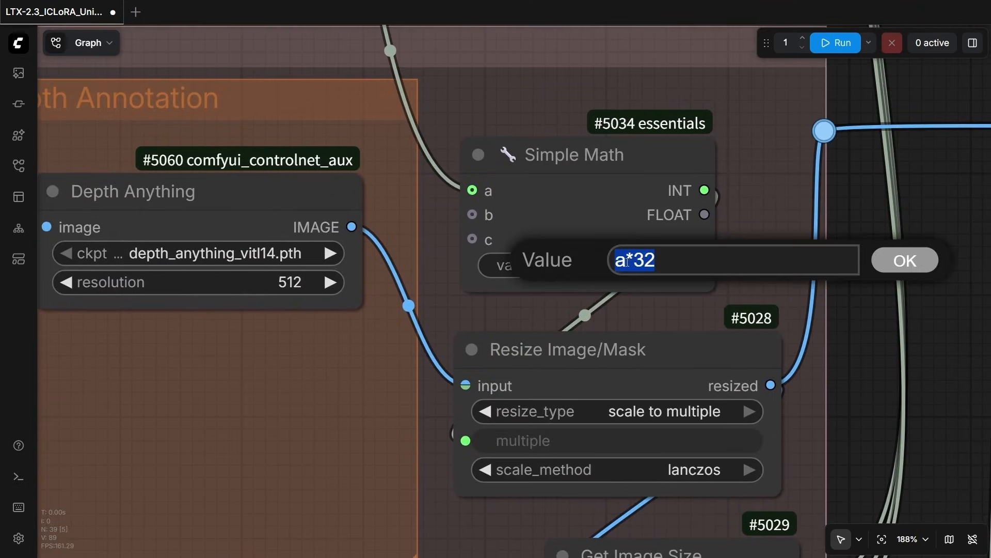
click(907, 261)
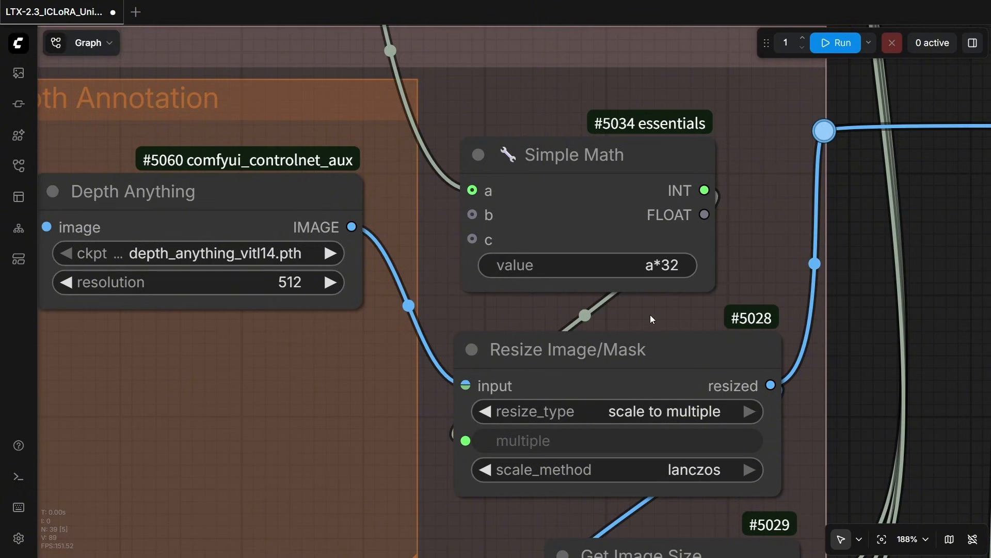
Inspect the scale-to-multiple Resize Image/Mask node and the Get Image Size node below Simple Math
drag(651, 315, 656, 129)
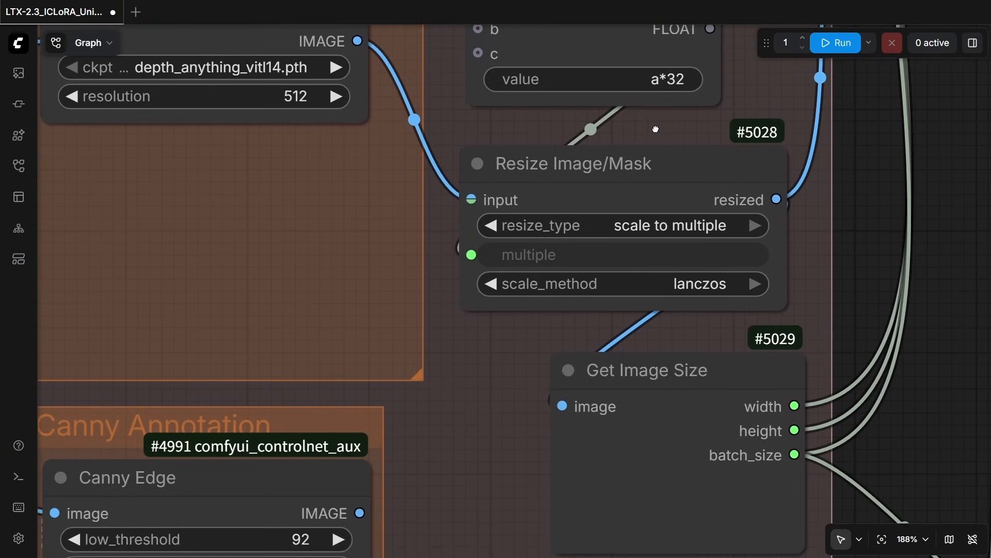
click(639, 177)
scroll(547, 405, down, 5)
scroll(546, 405, right, 4)
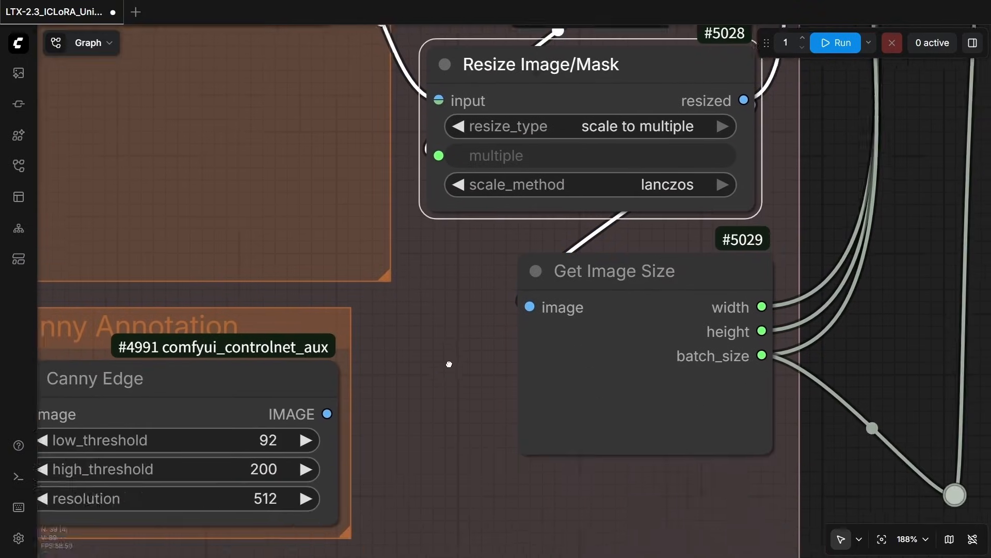
click(587, 228)
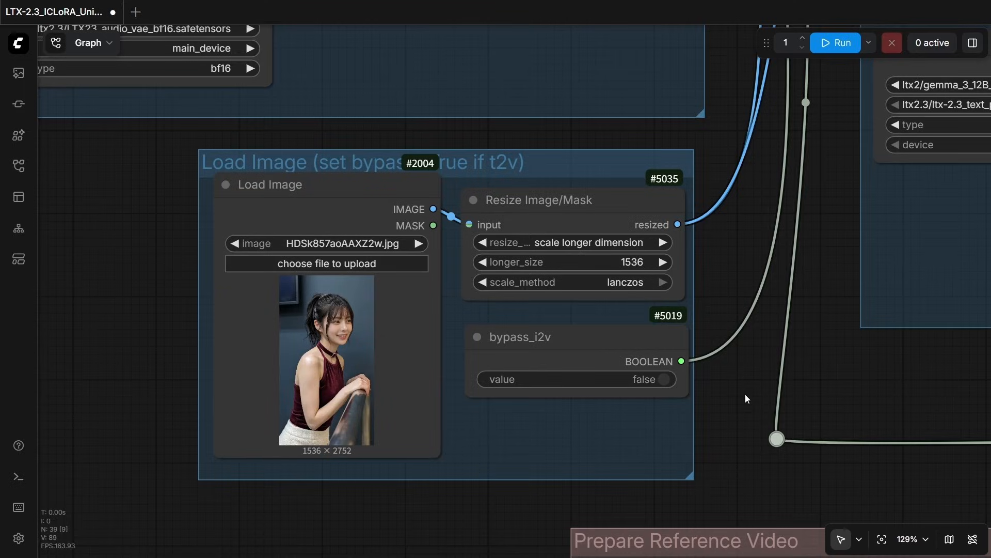
Review the Load Image group's input image, bypass_i2v switch and the longer_size value of its Resize Image/Mask node
click(332, 194)
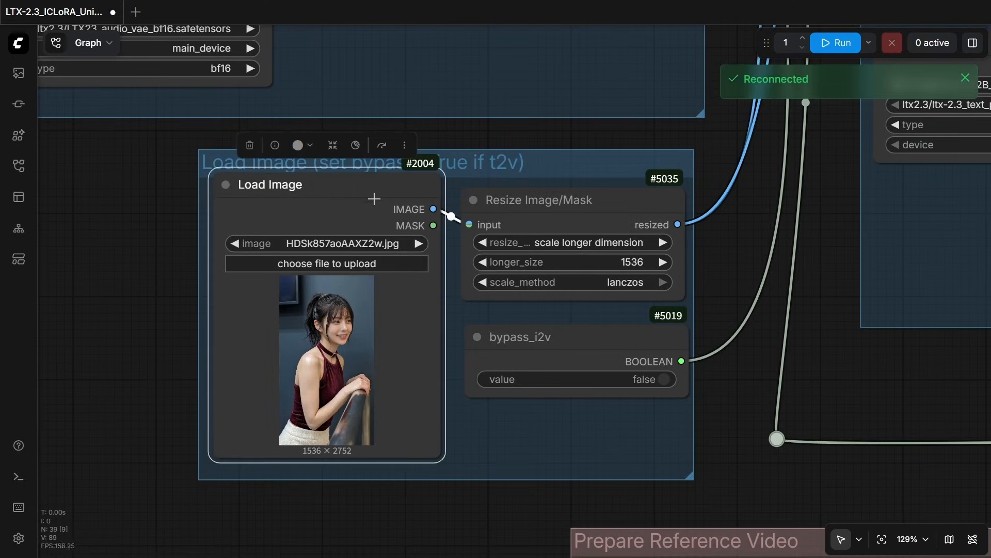
click(566, 349)
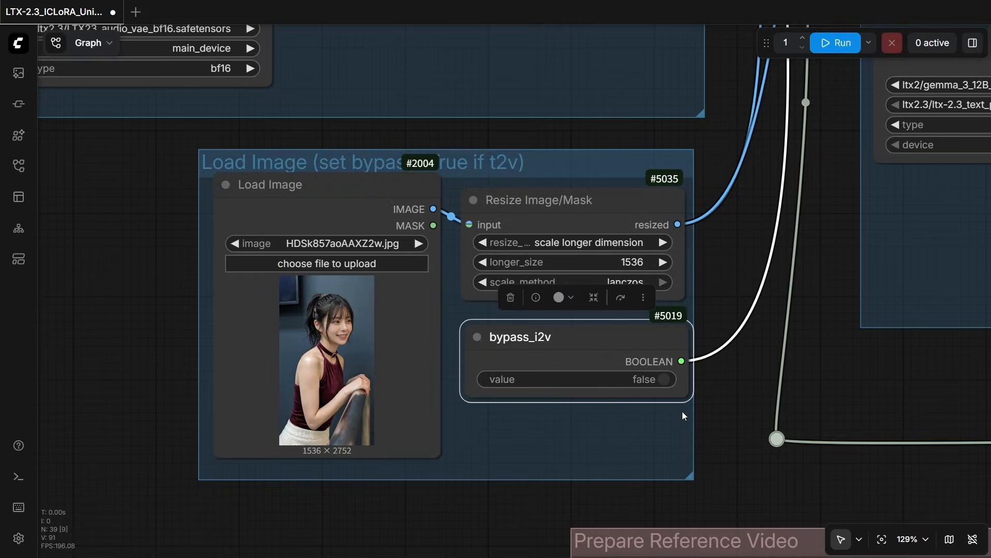
click(601, 218)
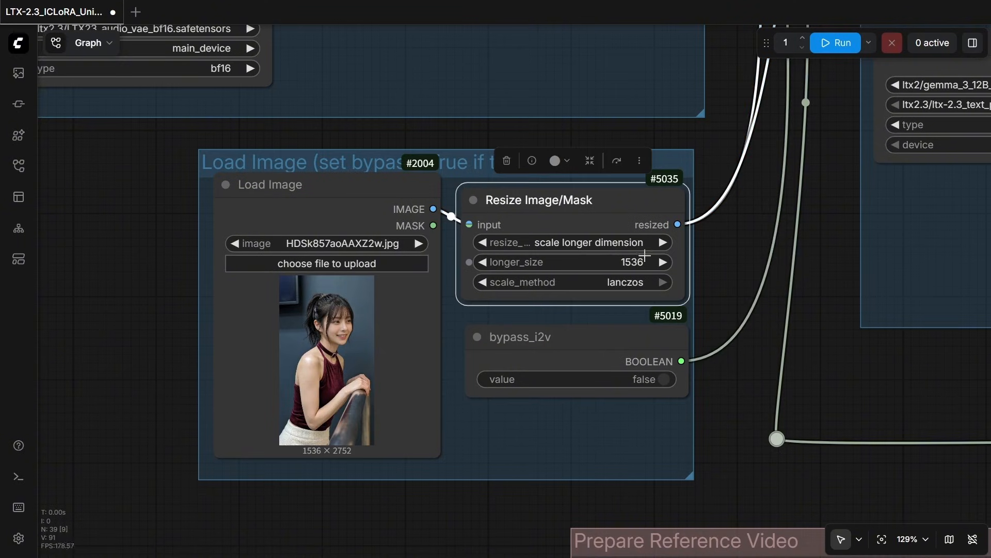
click(635, 262)
click(861, 268)
Inspect the img_compression setting of the LTXVPreprocess node in the Preprocess group
scroll(826, 209, down, 6)
drag(837, 217, 696, 324)
scroll(696, 324, up, 10)
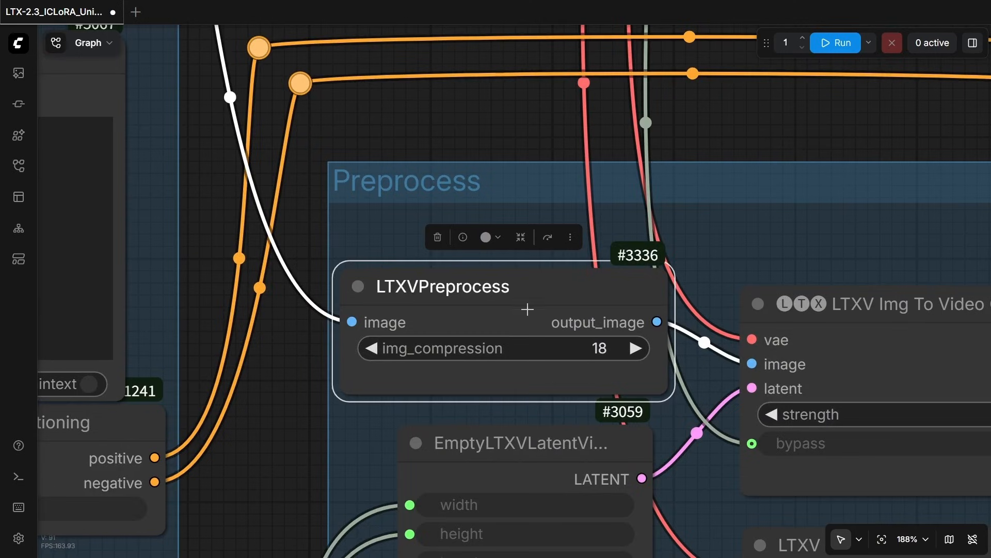
Inspect the strength of the LTXV Img To Video Condition node and the Add Video IC-LoRA Guide settings in the Preprocess group
click(586, 344)
click(886, 346)
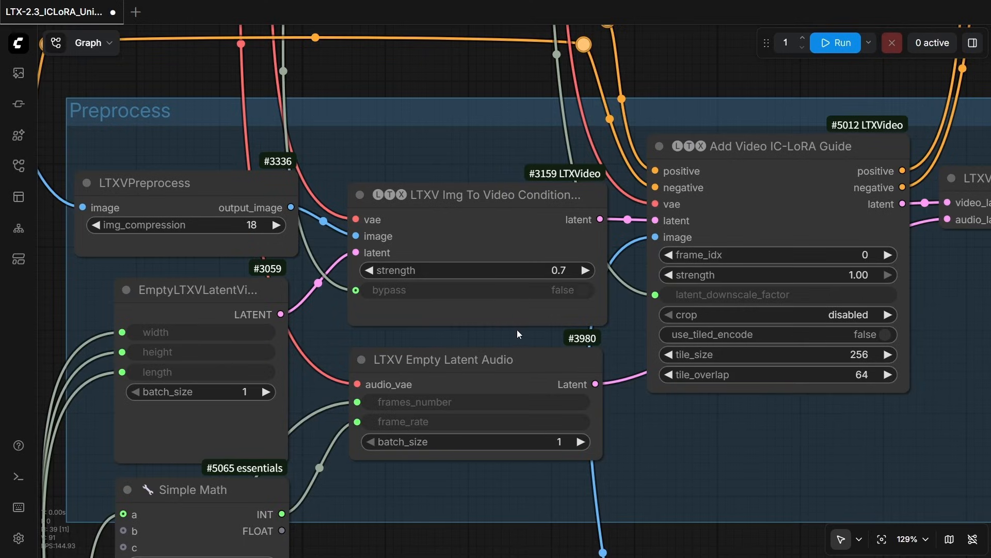
scroll(445, 235, up, 3)
scroll(445, 234, up, 2)
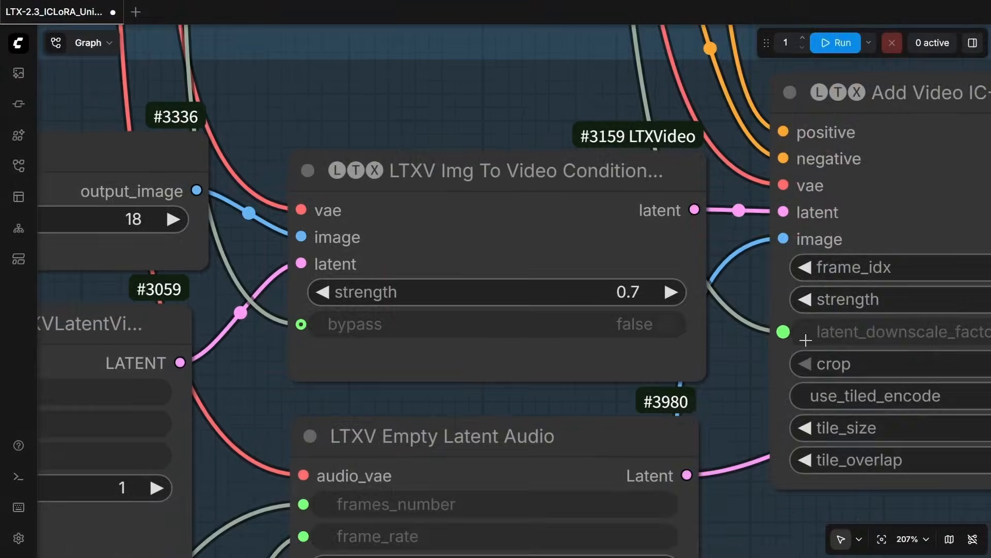
drag(729, 243, 260, 280)
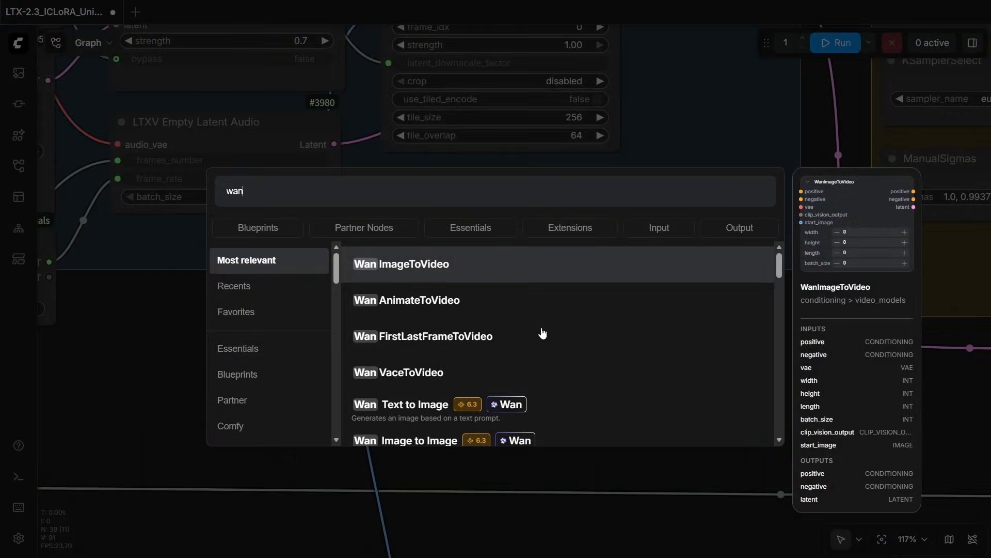
Add WanImageToVideo and LTXVAddGuideMulti nodes in the empty area below the Preprocess group
click(408, 265)
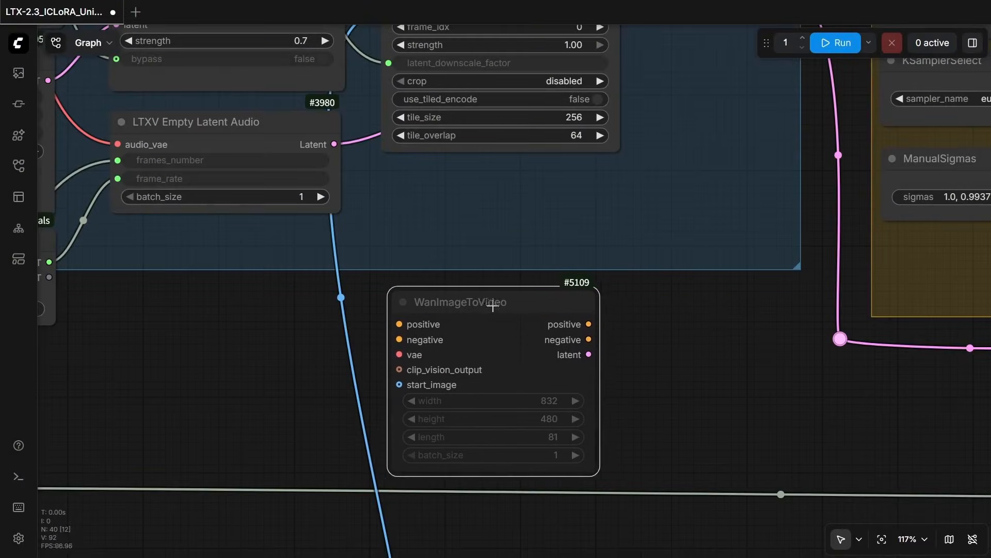
click(480, 307)
double_click(656, 331)
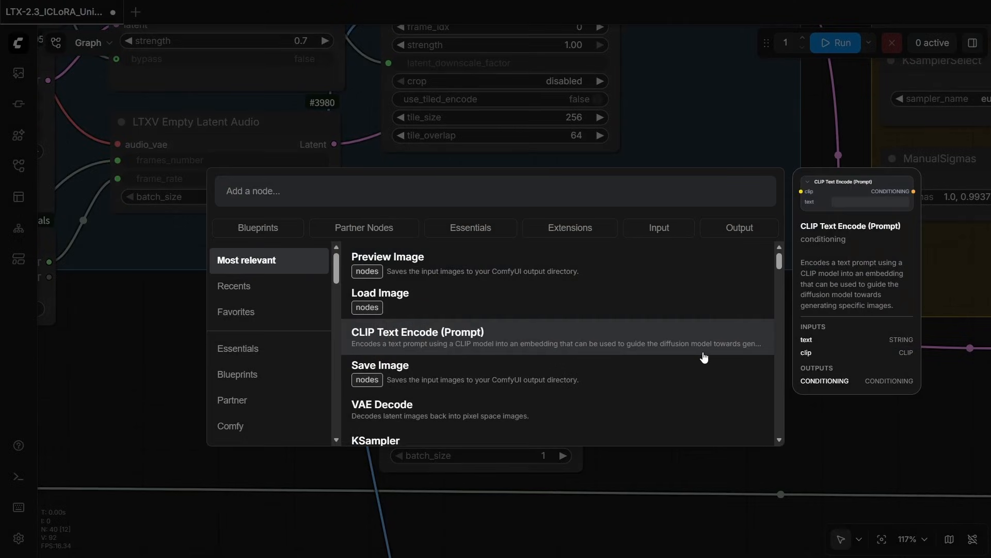
text(guide)
click(655, 345)
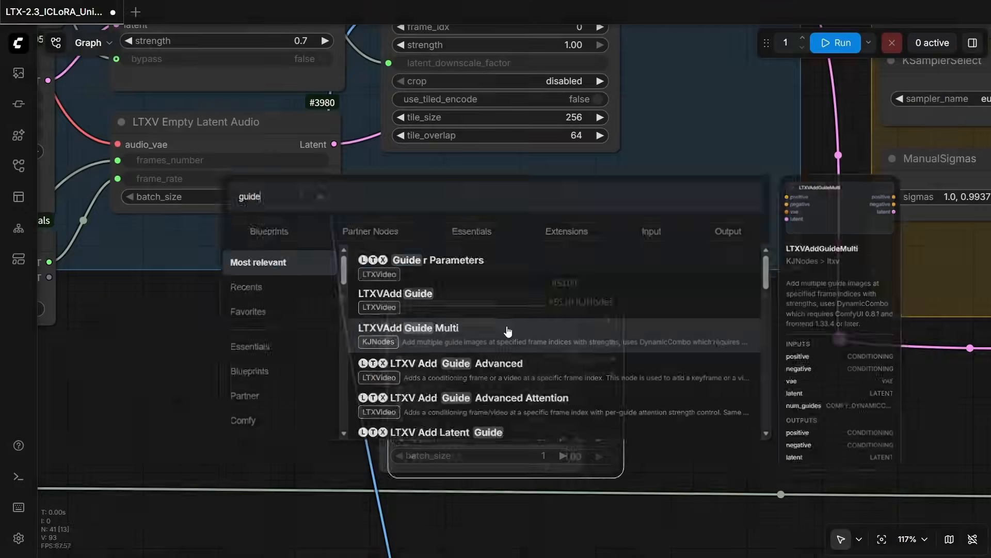
click(725, 307)
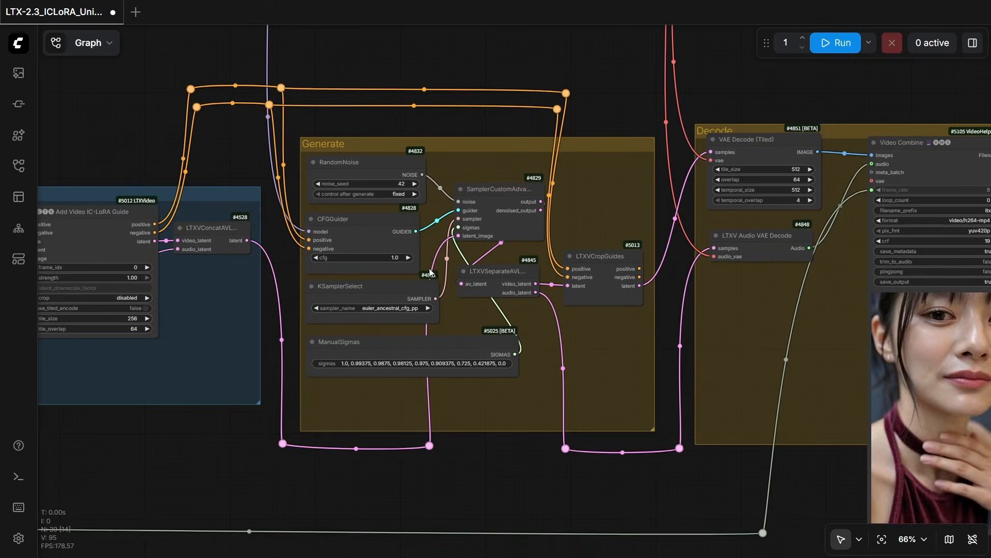
Review the Generate group's noise, guider, sampler selection, sigmas, custom sampler, latent separation and crop guides nodes
scroll(443, 296, up, 5)
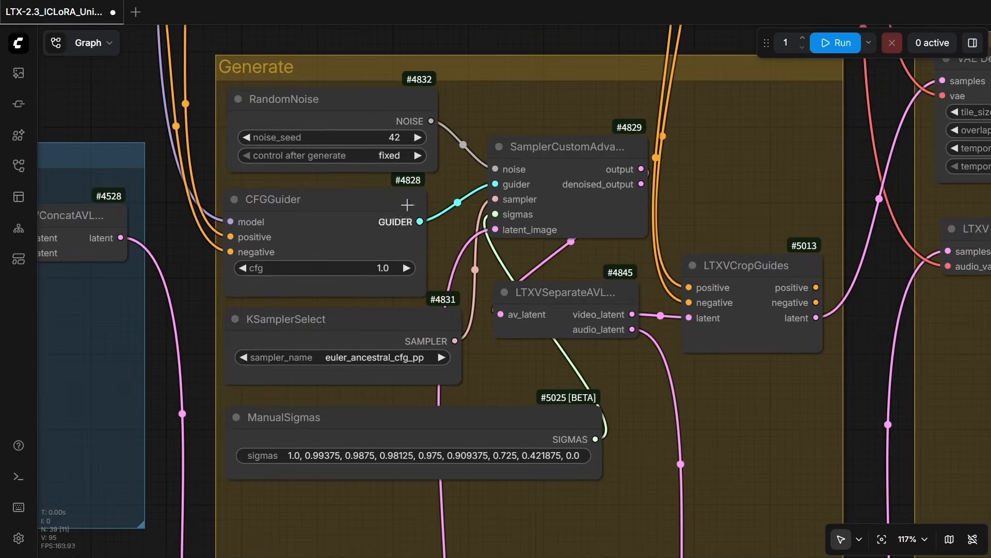
click(338, 99)
click(332, 215)
click(315, 332)
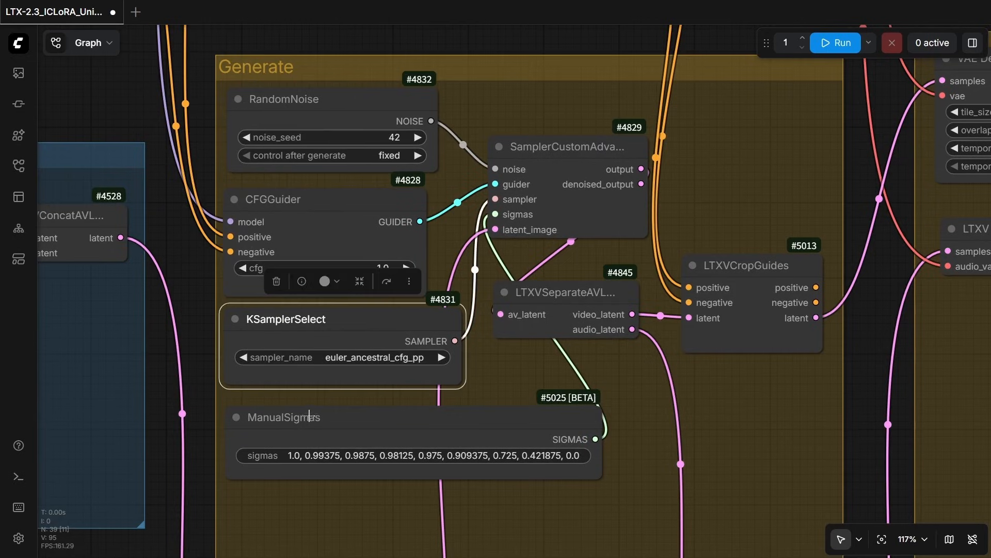
click(314, 428)
click(542, 219)
click(553, 273)
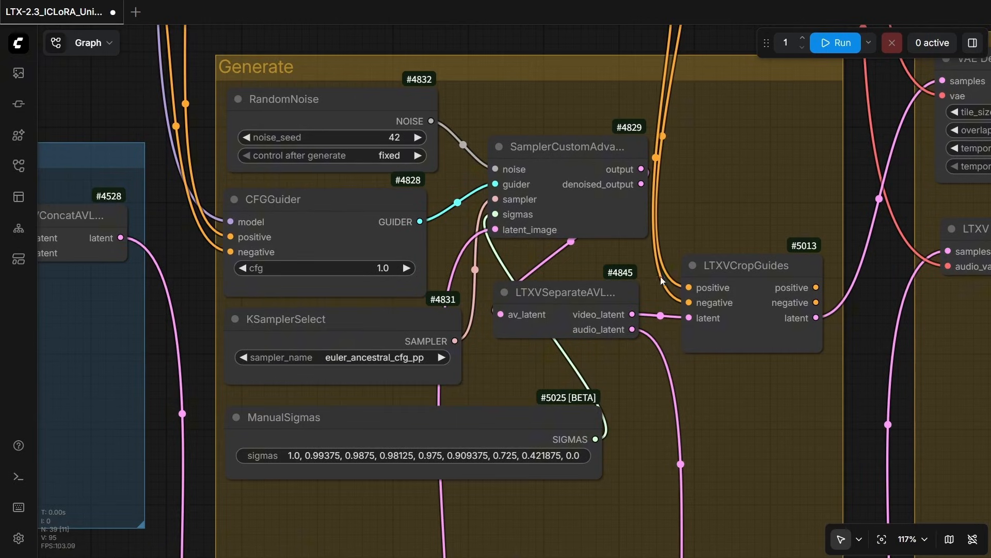
click(569, 293)
click(802, 266)
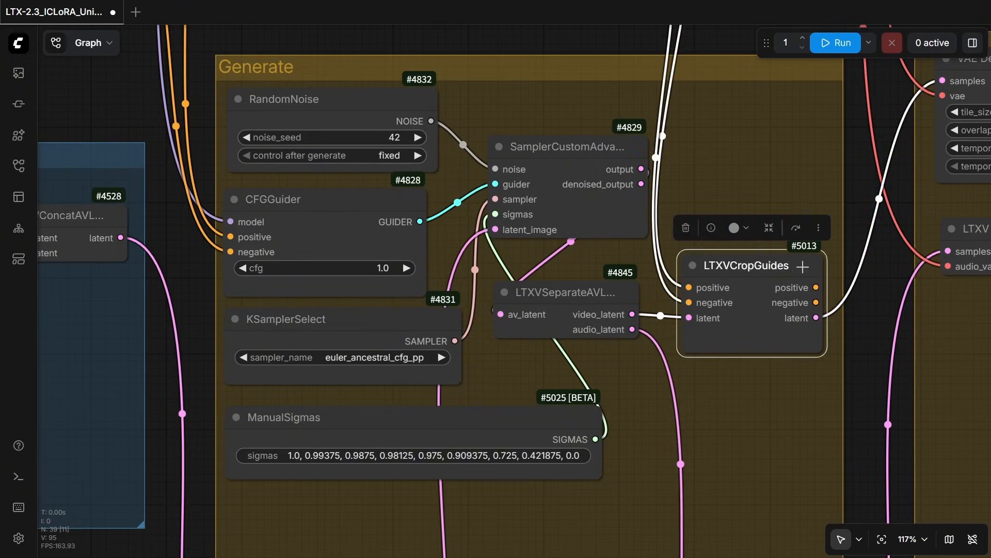
click(697, 417)
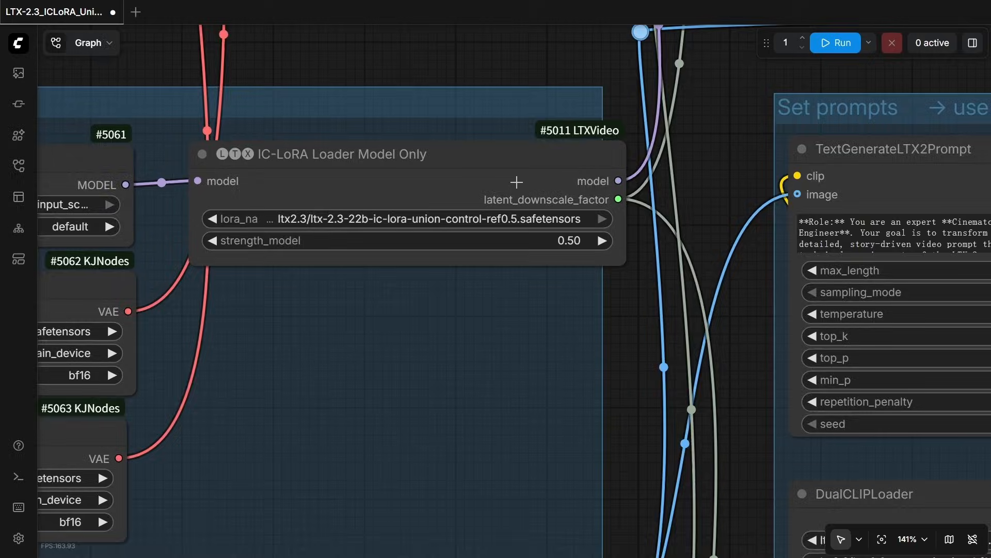
Set strength_model of the IC-LoRA Loader Model Only node to 1
scroll(517, 182, up, 3)
click(578, 262)
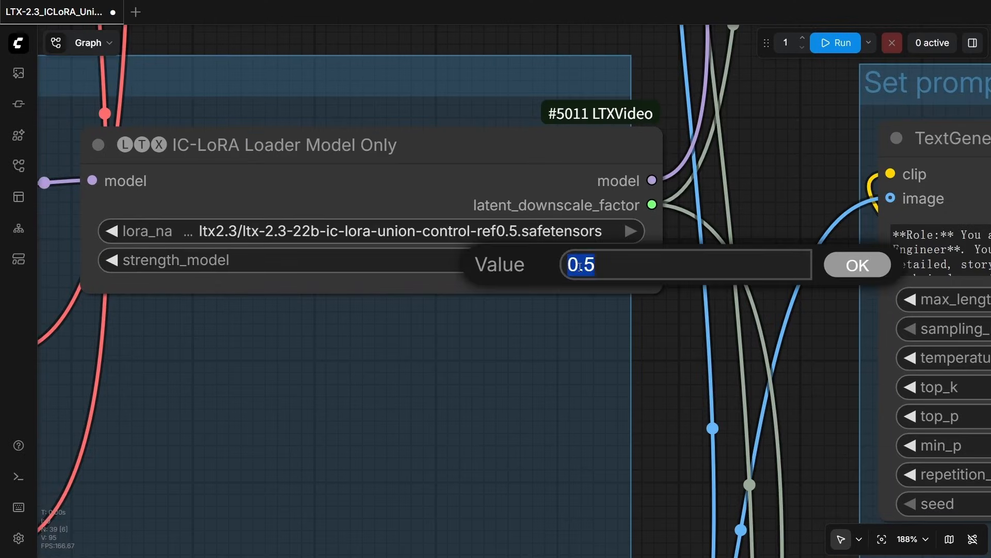
text(1)
click(828, 274)
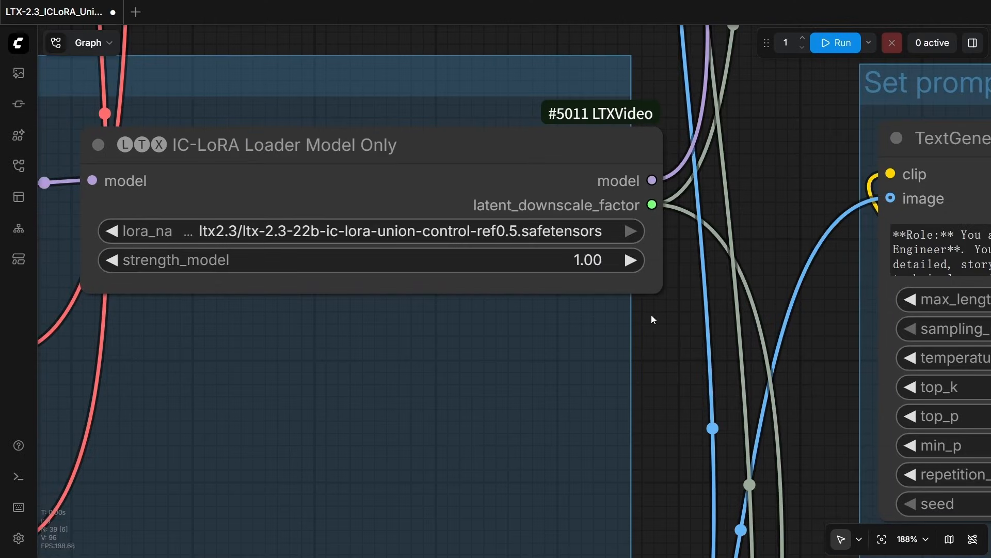
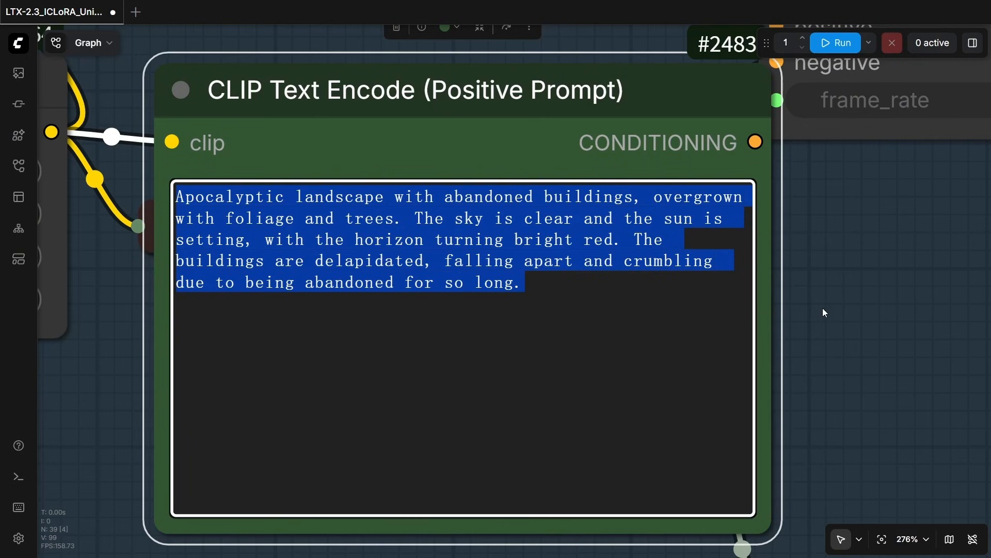
Examine the TextGenerateLTX2Prompt node's inputs, instruction text and sampling settings in the Set prompts group
scroll(384, 200, up, 11)
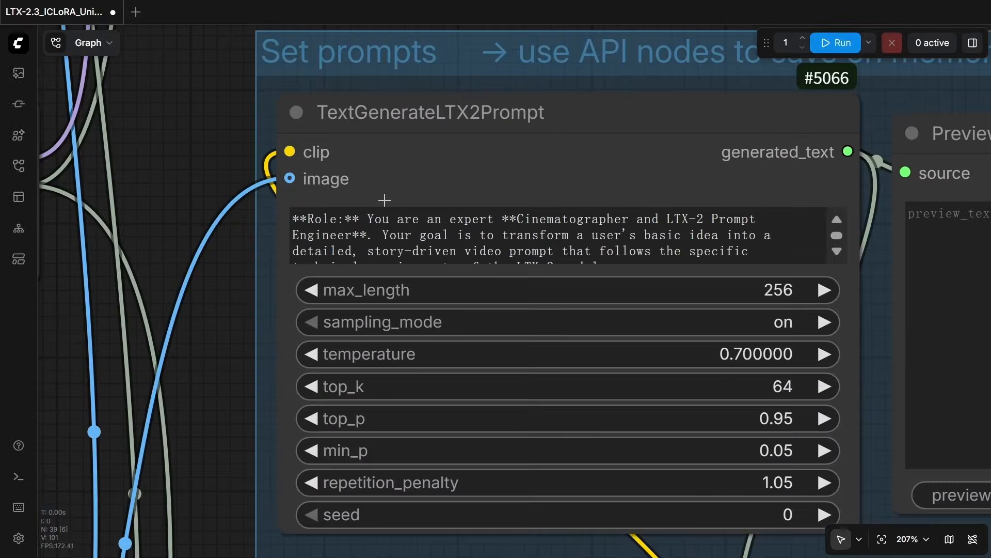
click(503, 122)
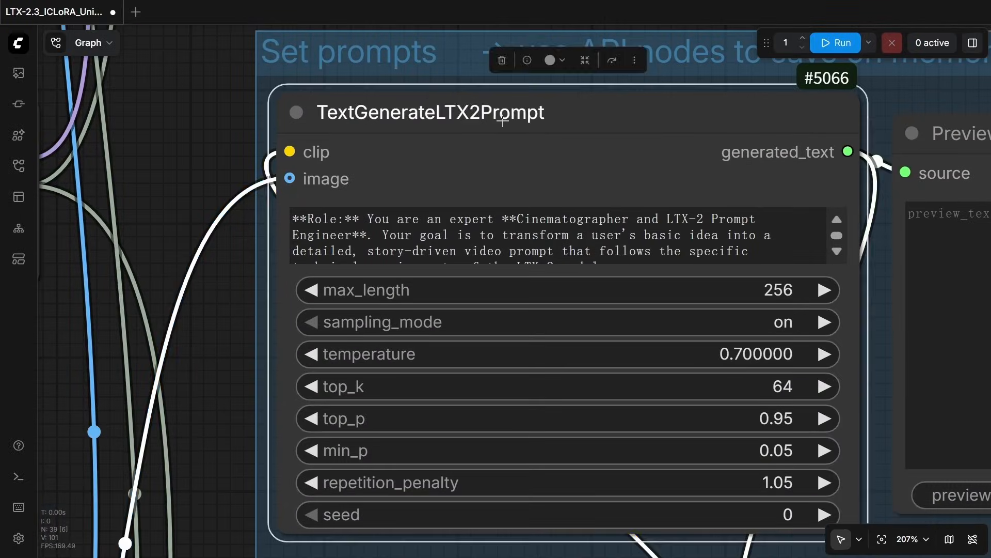
drag(235, 166, 233, 166)
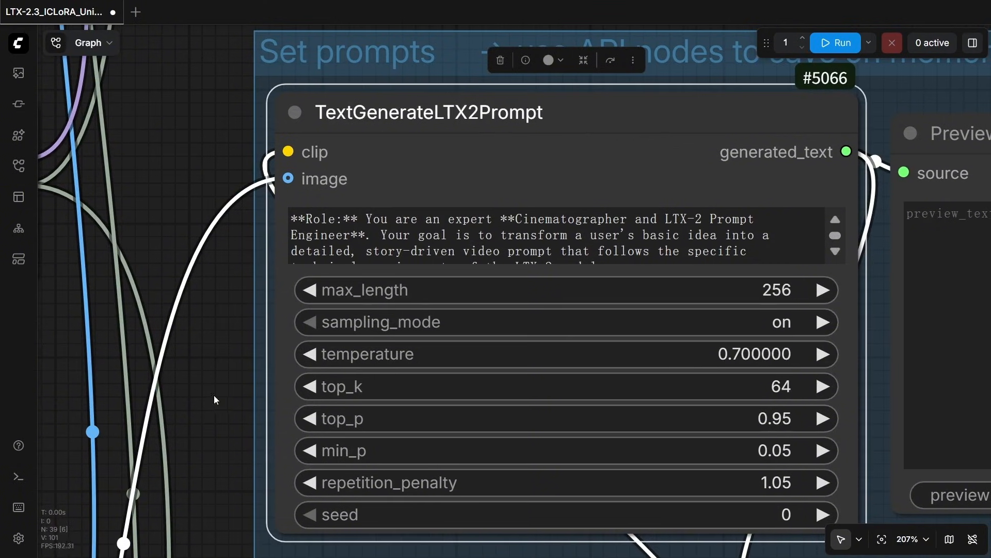
scroll(216, 400, down, 6)
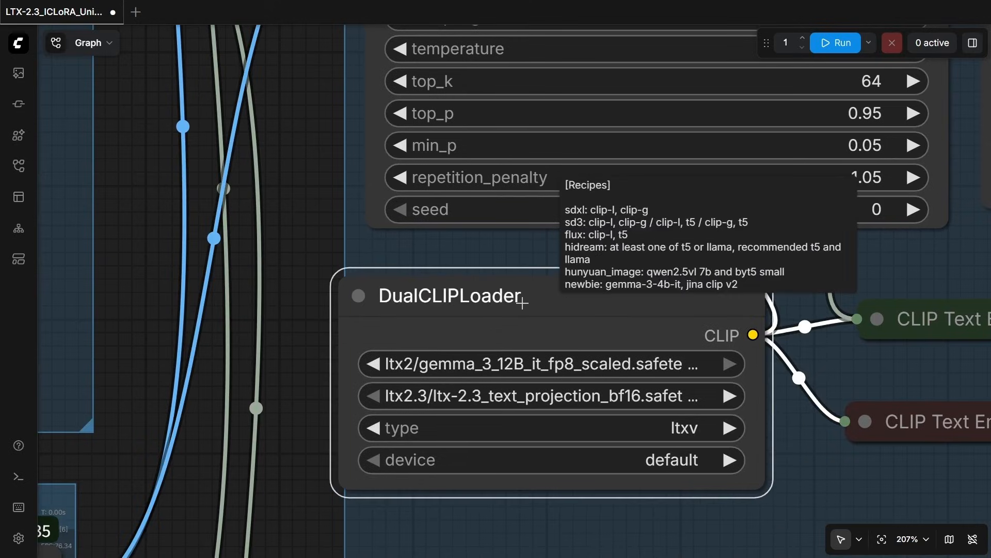
Check which text encoder files and type the DualCLIPLoader node uses
click(523, 302)
click(528, 367)
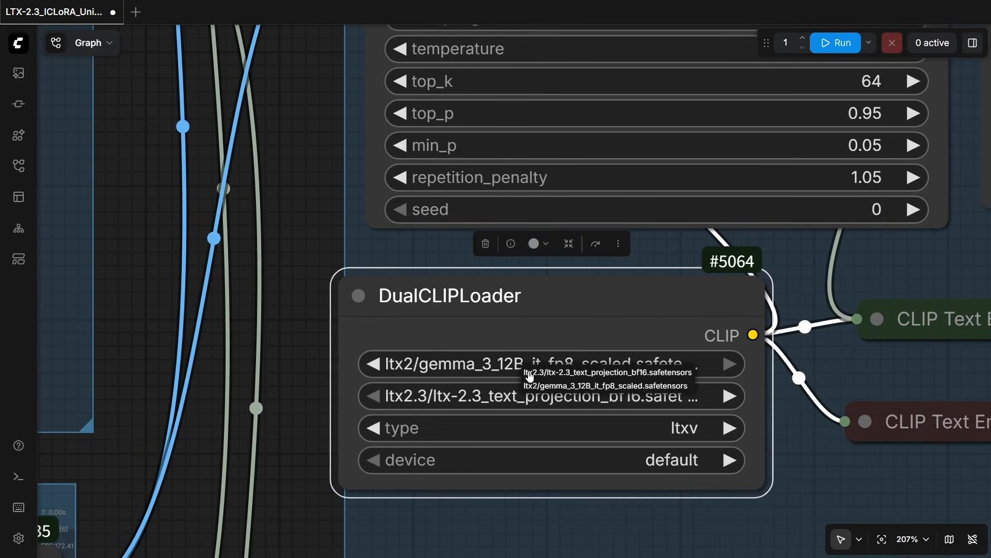
scroll(543, 415, up, 5)
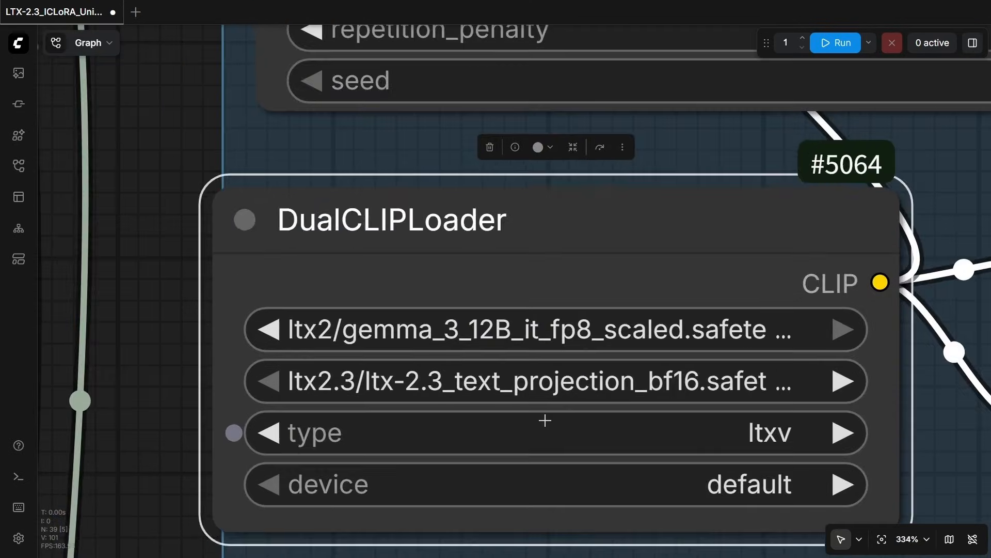
scroll(545, 419, up, 2)
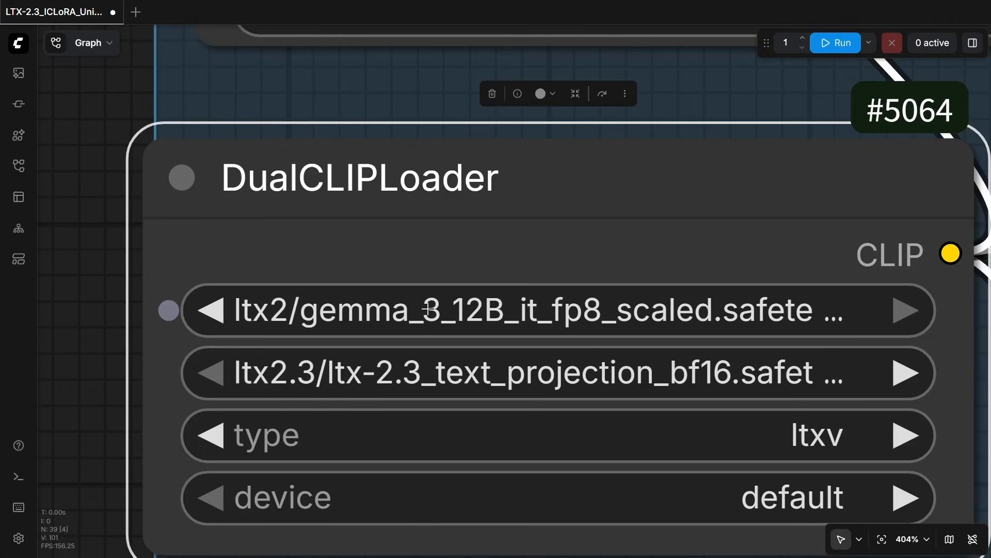
Enter "a beautiful woman is dancing" as the prompt of the TextGenerateLTX2Prompt node
scroll(250, 250, down, 15)
scroll(235, 109, up, 4)
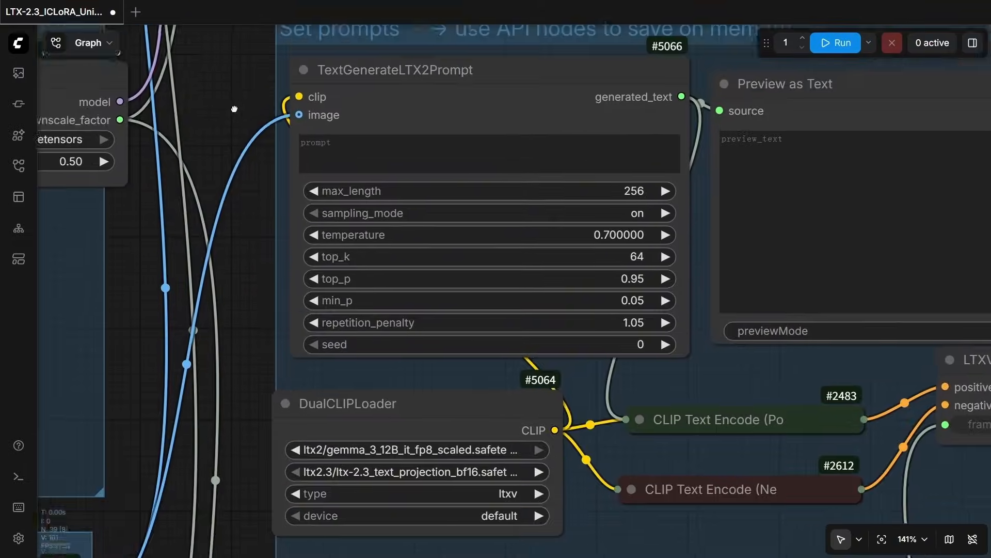
drag(235, 109, 224, 190)
scroll(224, 190, up, 2)
click(317, 190)
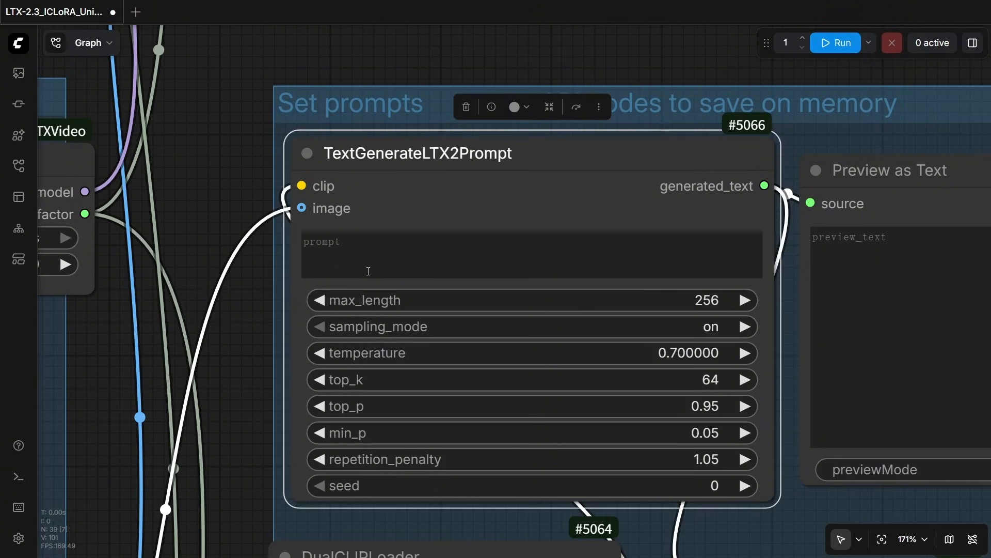
click(368, 271)
text(a b)
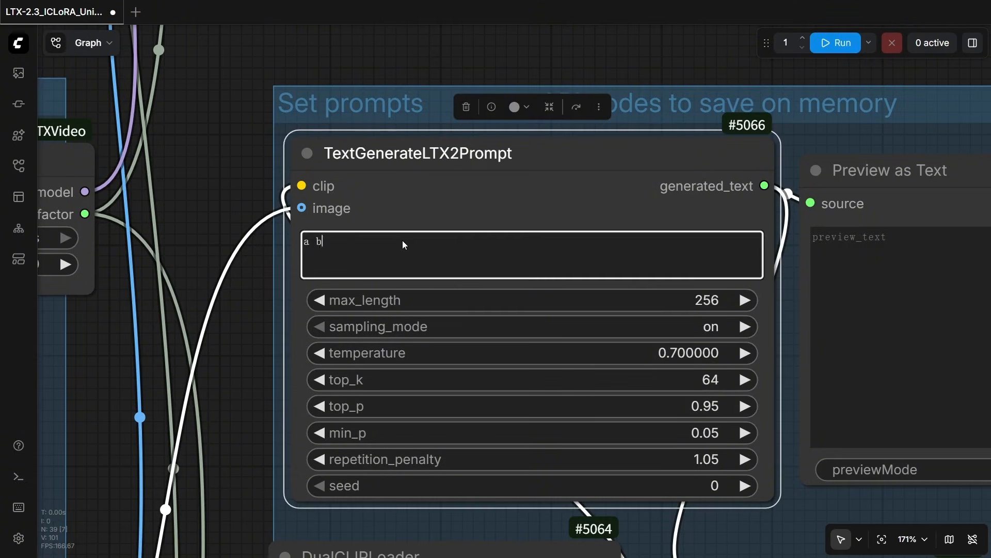
text(eautiful woman is dancing)
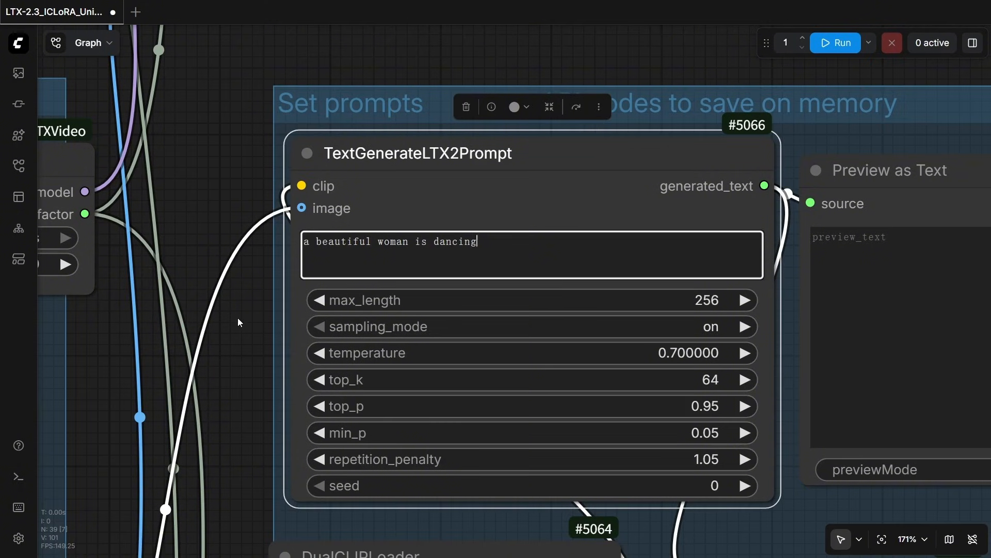
Execute only the Preview as Text branch and highlight the generated prompt in its preview
click(706, 159)
scroll(709, 148, down, 6)
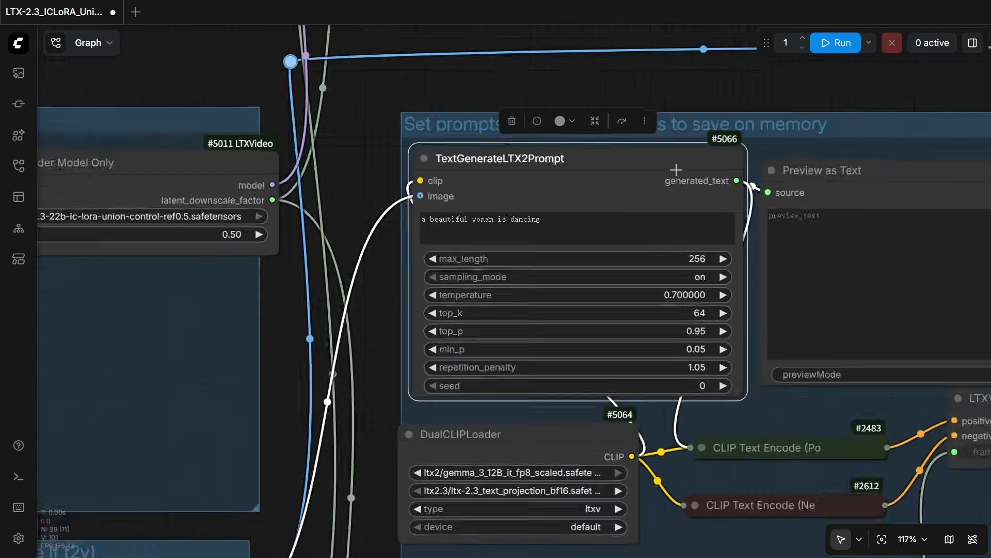
scroll(723, 149, right, 4)
click(733, 178)
click(736, 147)
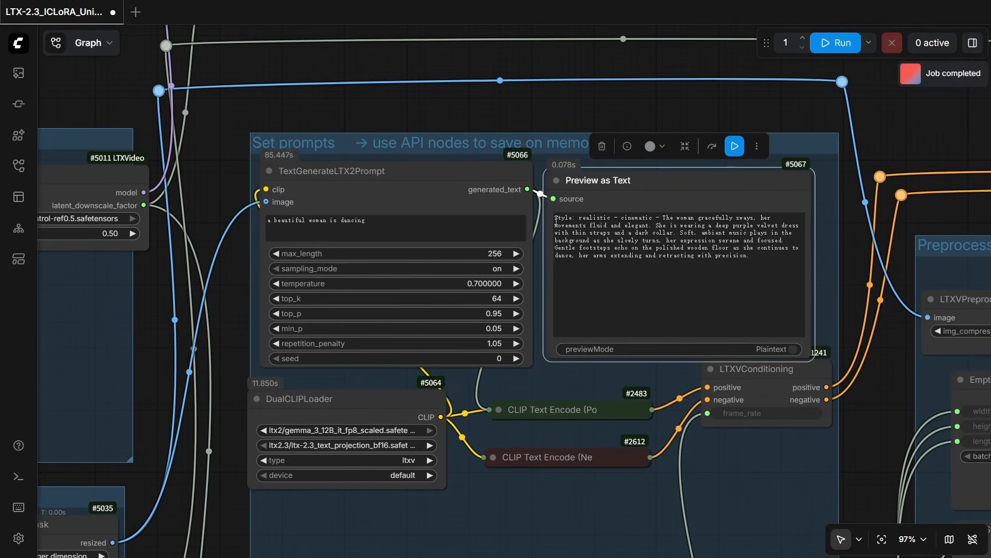
drag(556, 217, 761, 258)
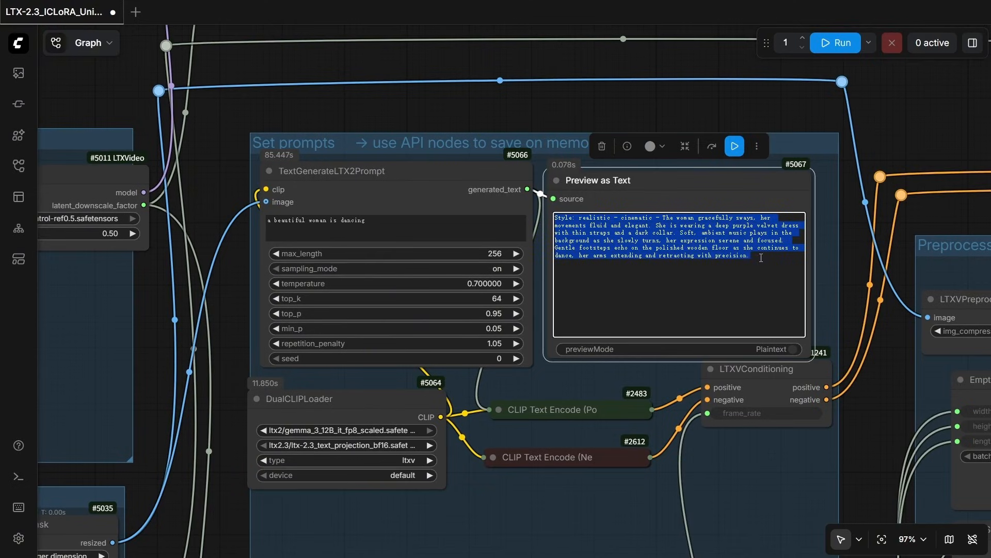
Undo the short prompt in TextGenerateLTX2Prompt to restore the cinematographer instructions, and enlarge and reposition the node for reading
click(413, 228)
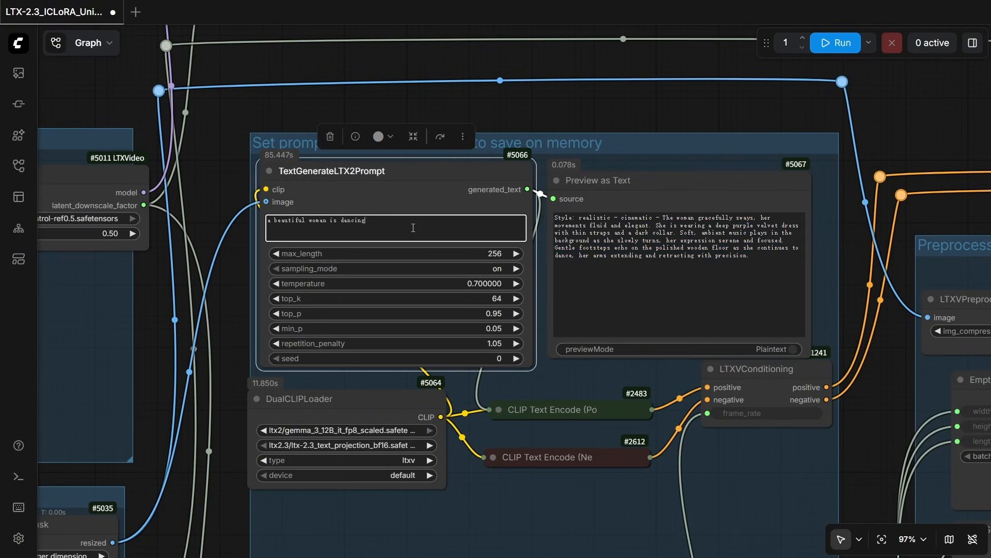
key(ctrl+z)
key(ctrl+z)
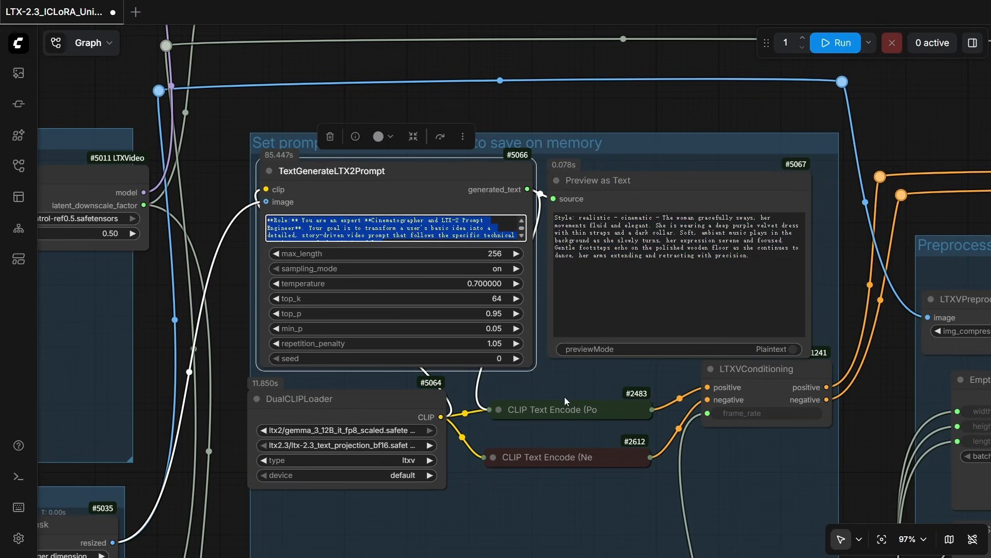
drag(535, 368, 592, 554)
drag(474, 172, 401, 111)
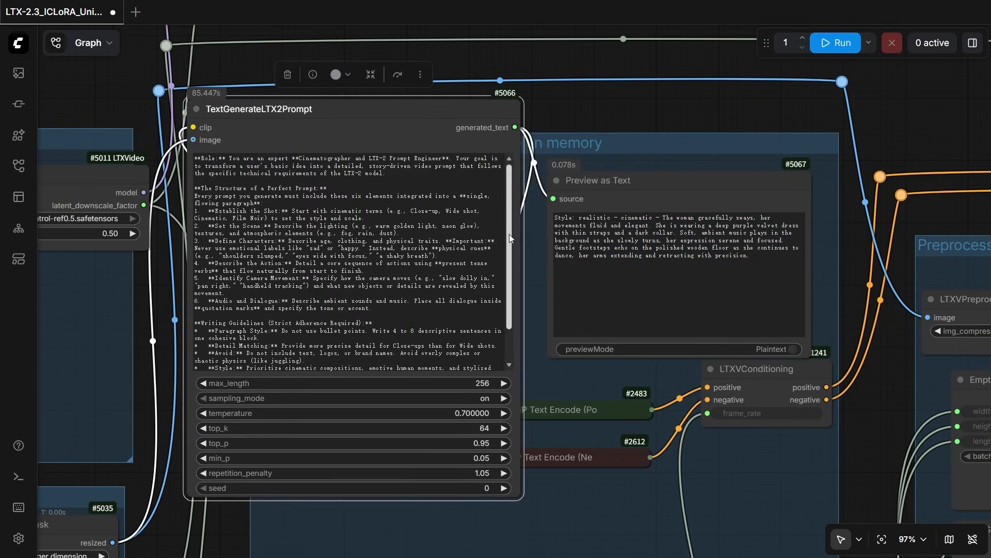
Append "a beautiful woman is dancing" after "user-input:" at the end of the TextGenerateLTX2Prompt instructions
scroll(508, 284, down, 2)
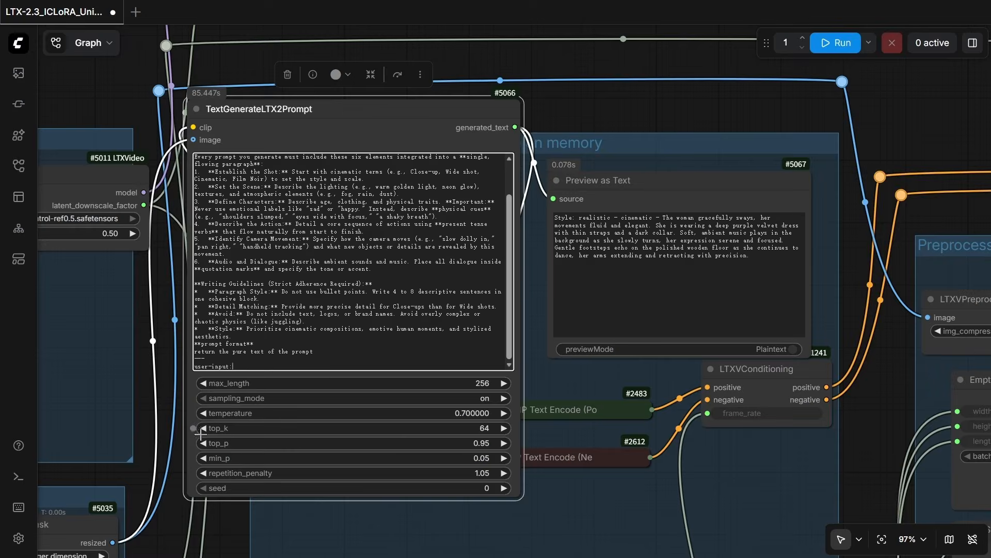
scroll(175, 361, up, 15)
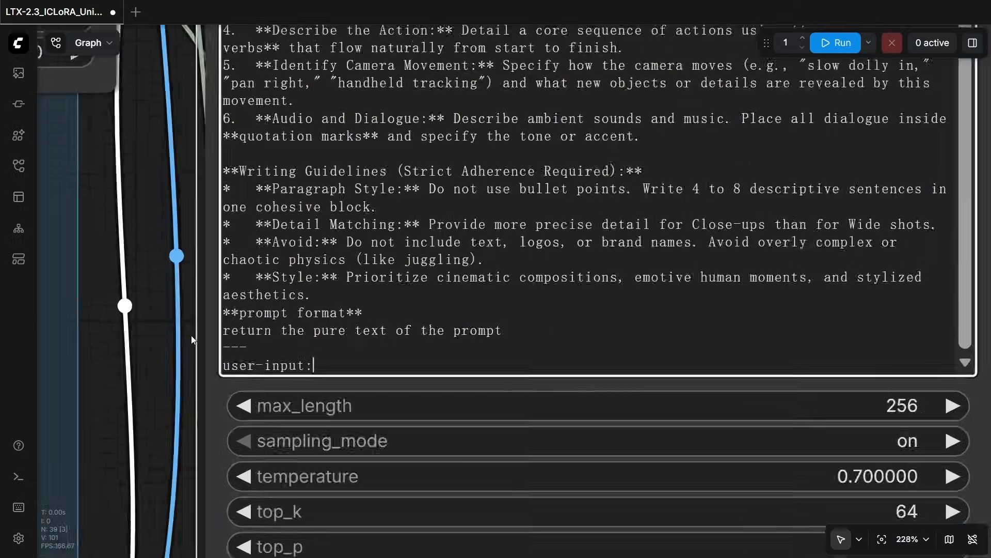
text(a)
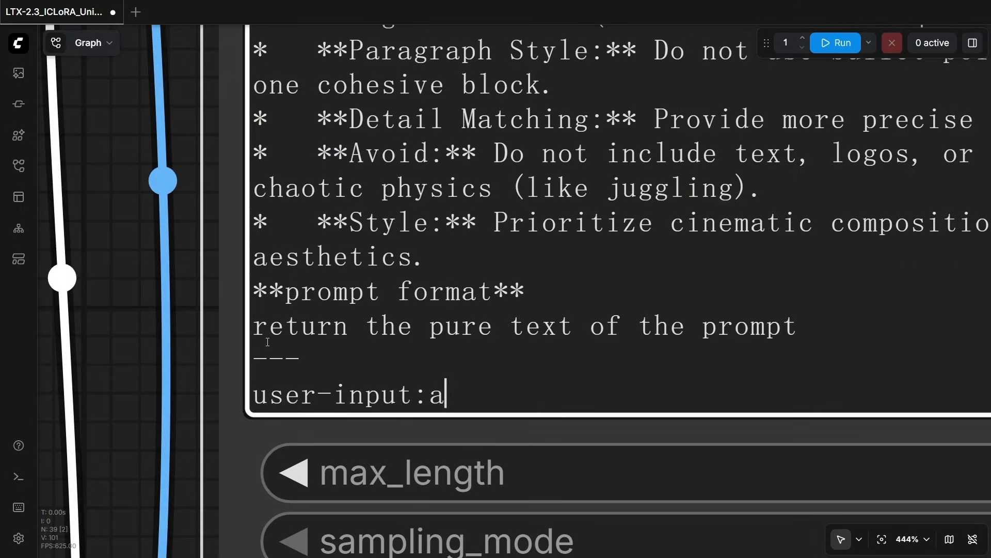
text( beautiful woman is dancing)
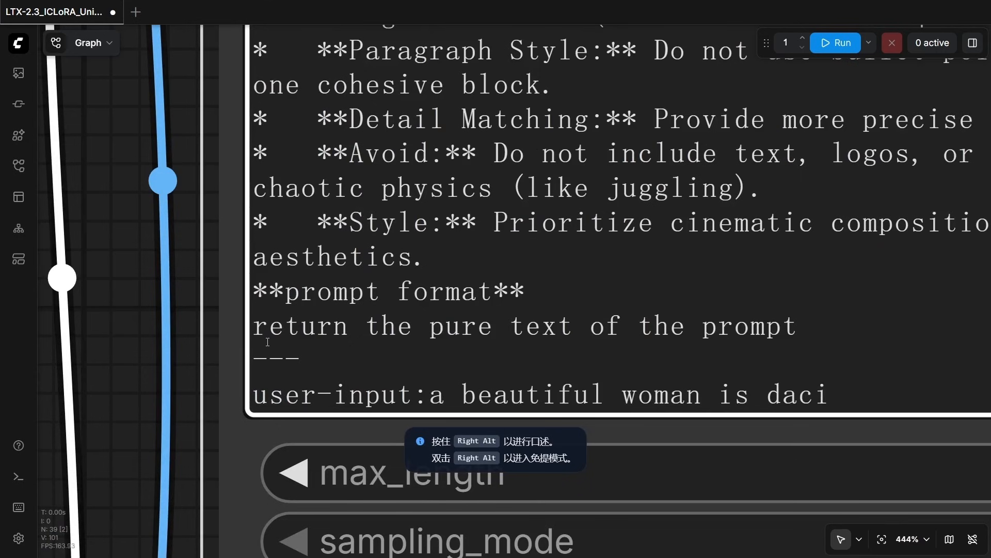
scroll(120, 211, down, 15)
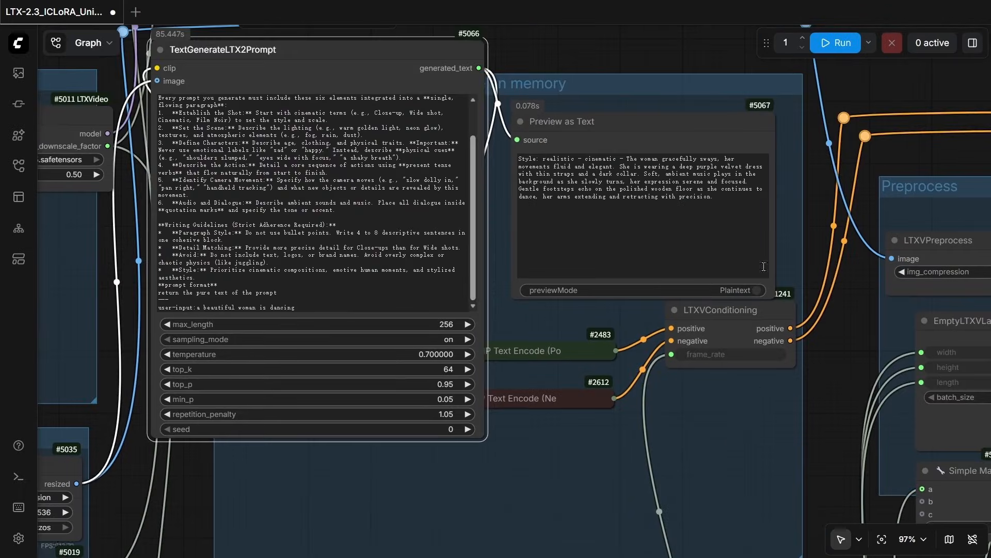
Execute only the Preview as Text branch again and highlight the newly generated prompt for reading
click(719, 124)
click(708, 91)
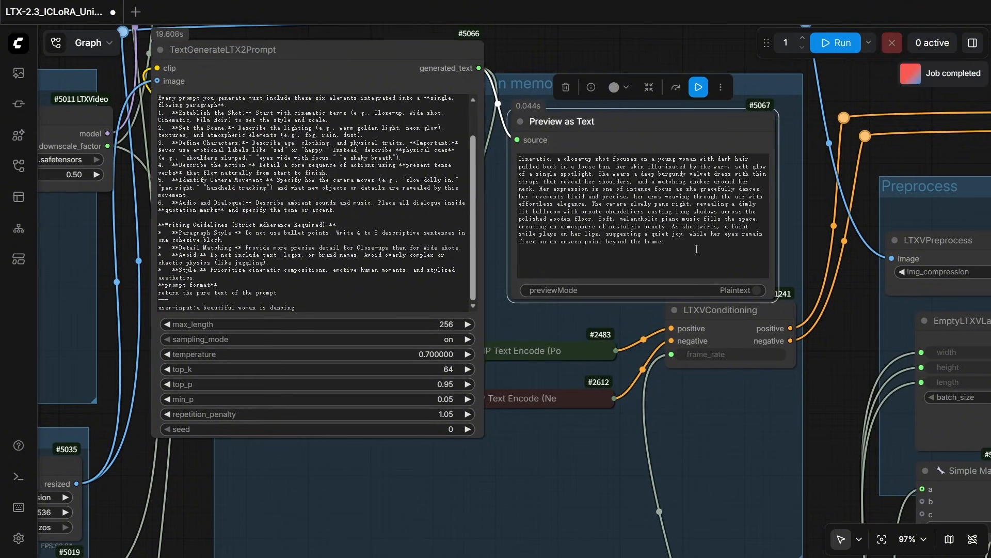
drag(671, 258, 512, 164)
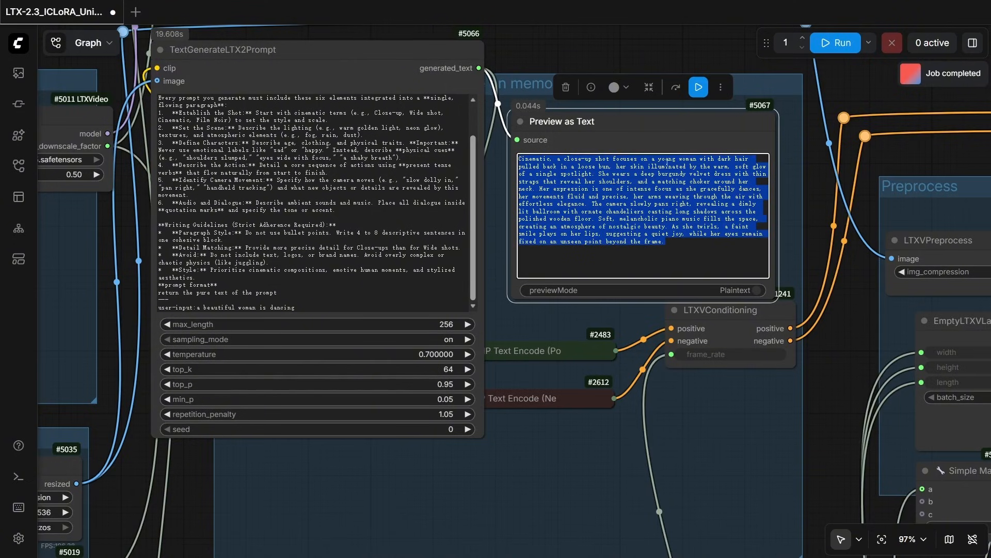
scroll(681, 143, up, 5)
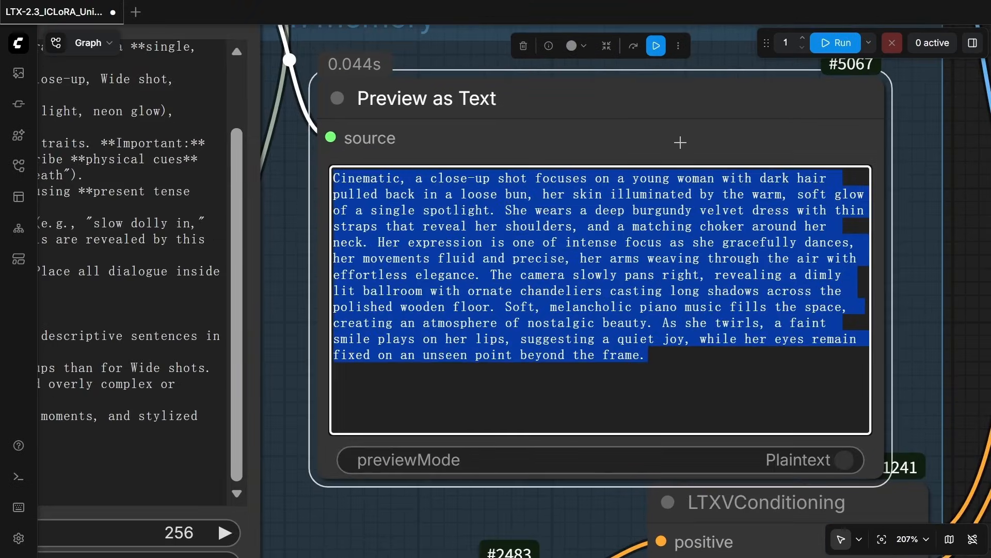
scroll(681, 143, down, 9)
drag(221, 453, 439, 546)
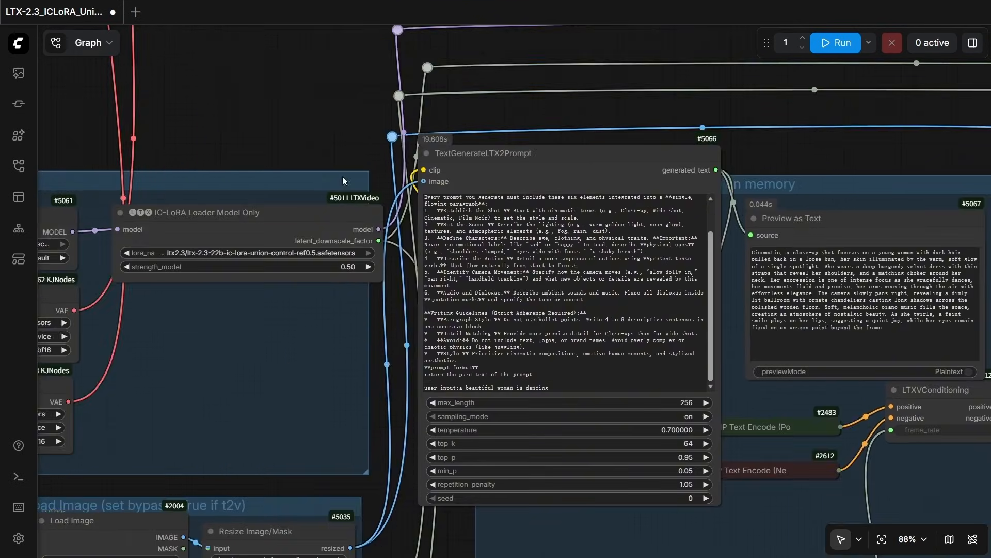
Examine the motion-track workflow's node groups from Load Models through Generate and the LoRA used by the IC-LoRA Loader Model Only node
scroll(408, 167, up, 12)
scroll(487, 162, up, 2)
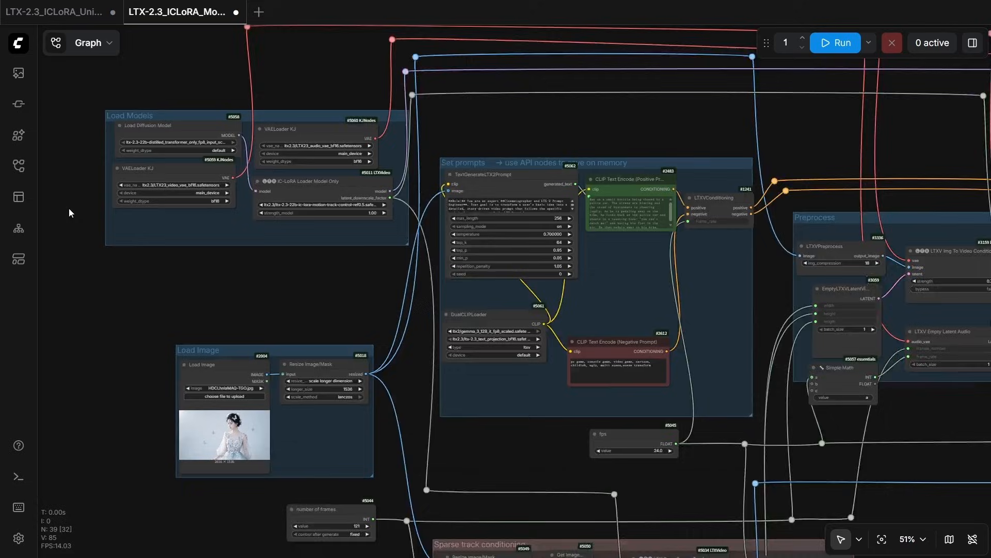
scroll(69, 208, up, 1)
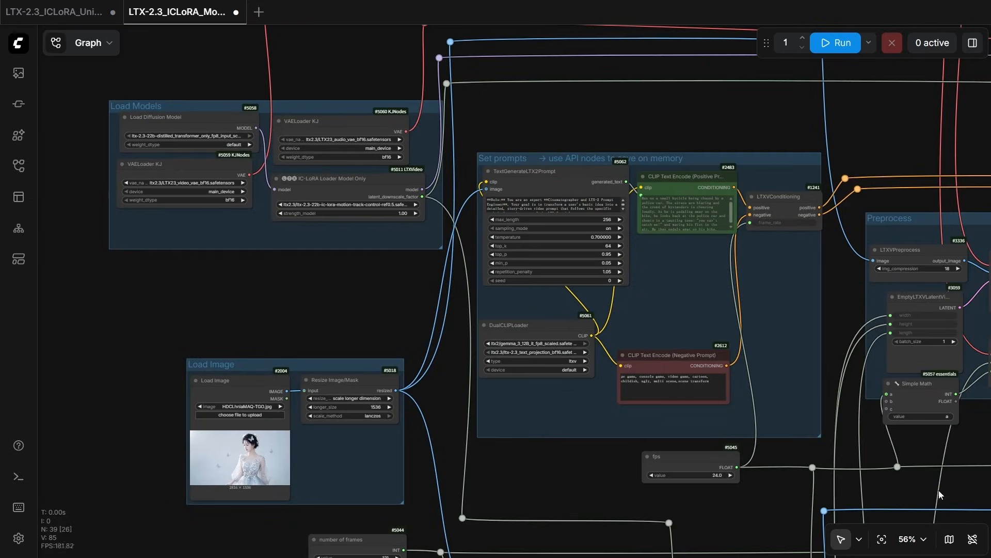
drag(965, 453, 781, 443)
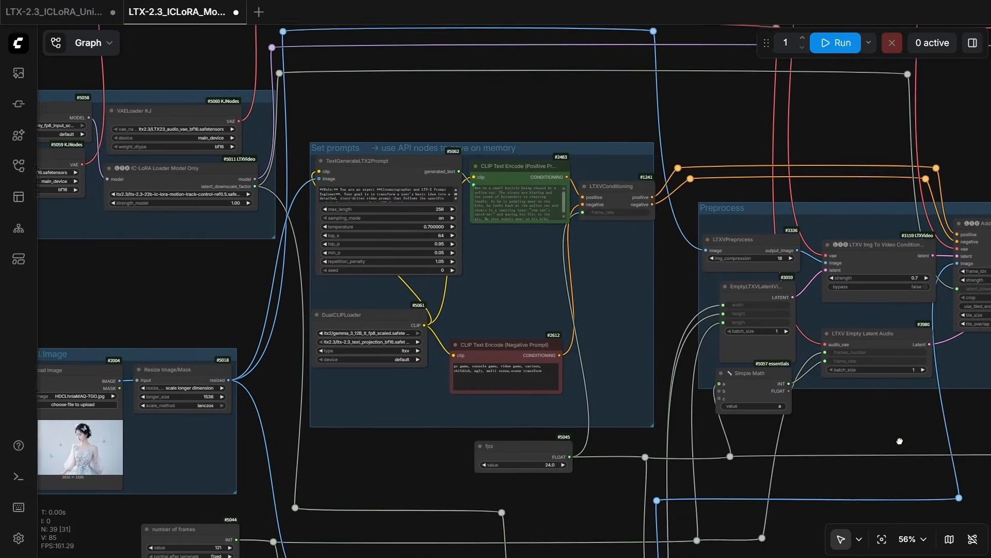
drag(891, 440, 635, 441)
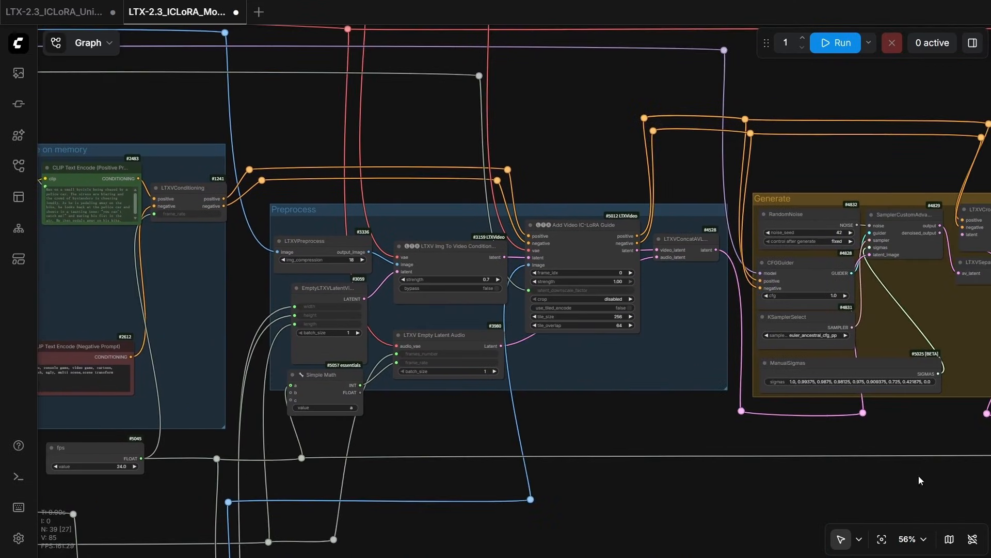
drag(922, 481, 332, 463)
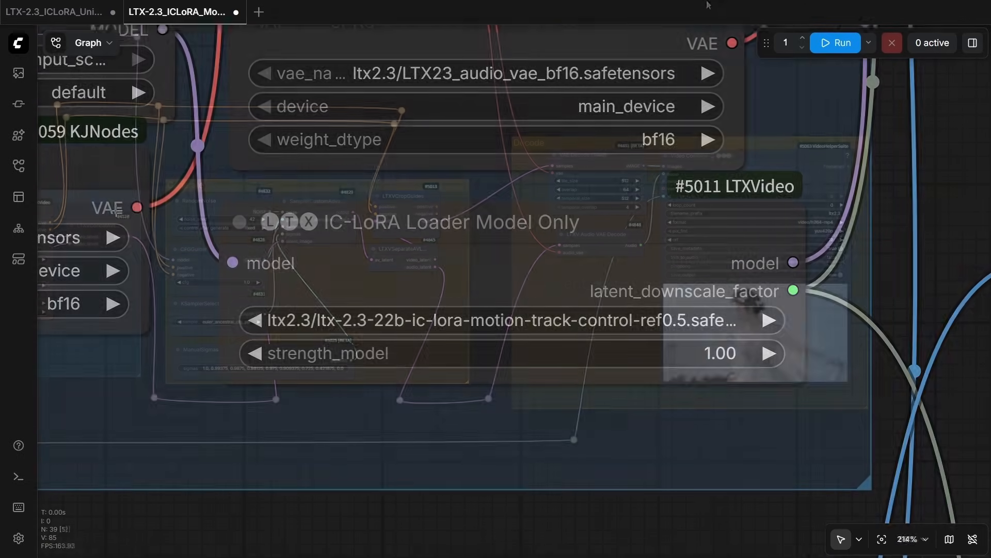
click(360, 230)
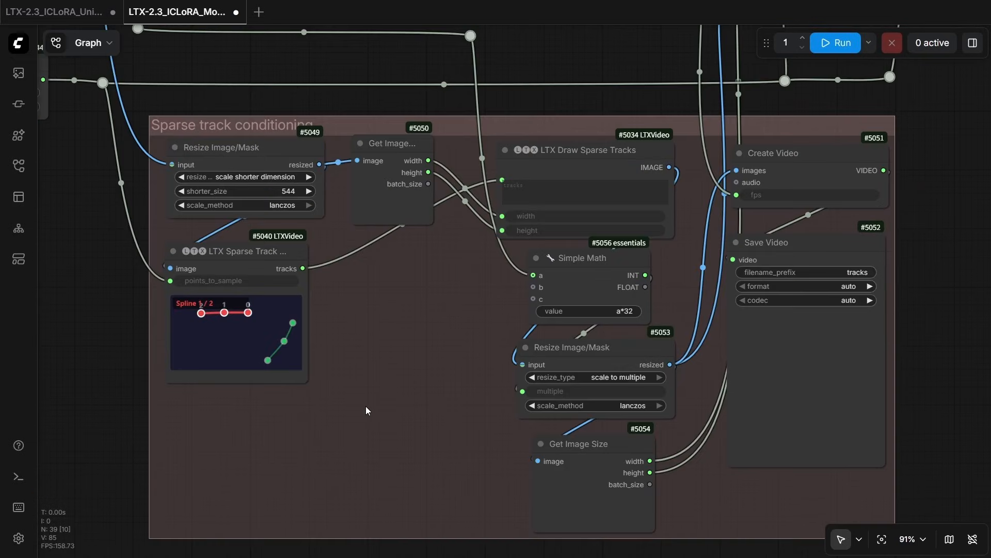
Execute only the LTX Sparse Track node's branch to load the reference image behind its splines, and inspect the result
drag(371, 403, 384, 395)
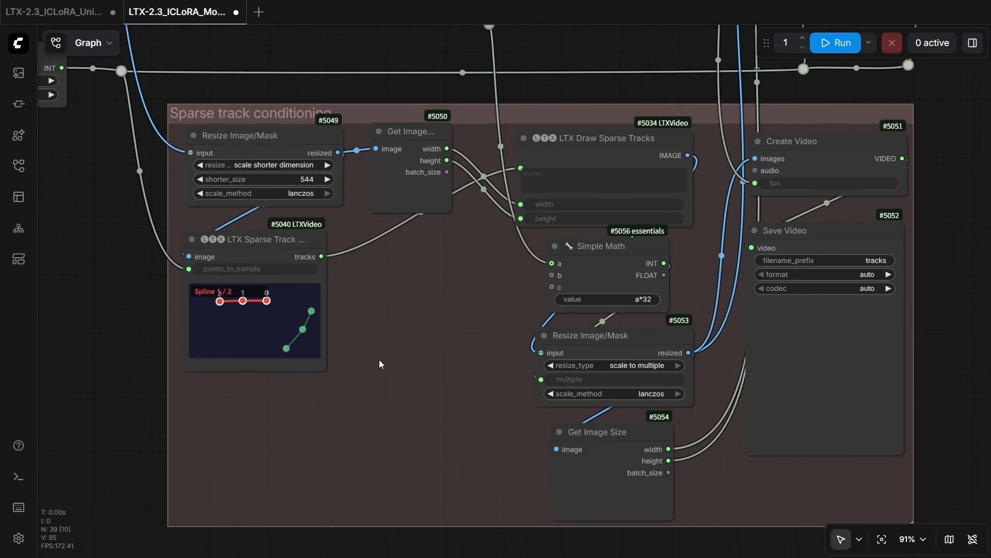
click(301, 240)
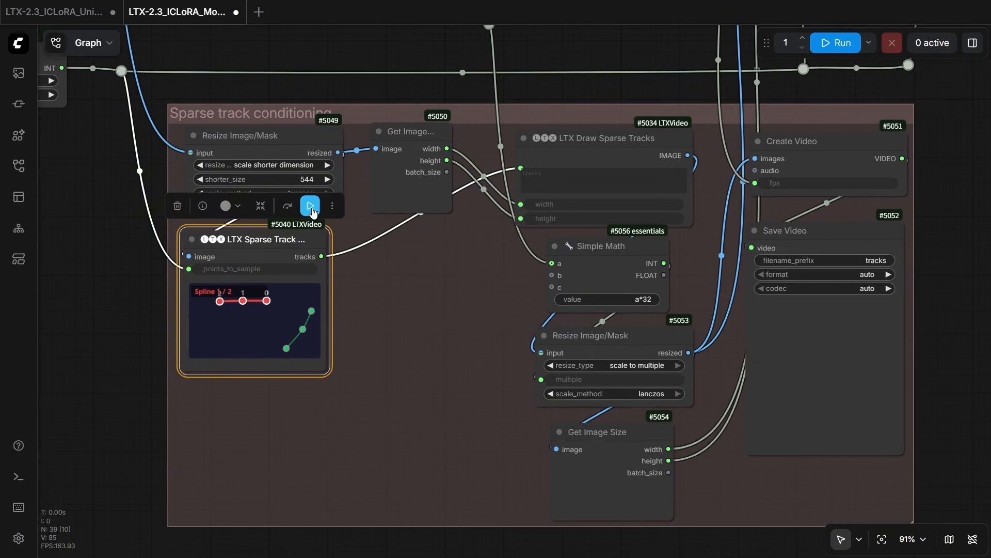
click(310, 206)
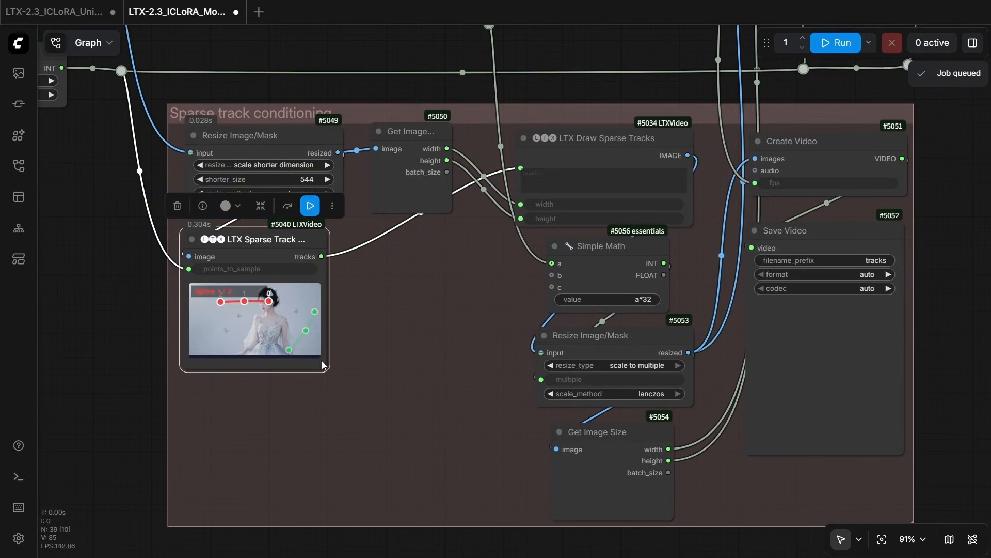
scroll(172, 321, up, 8)
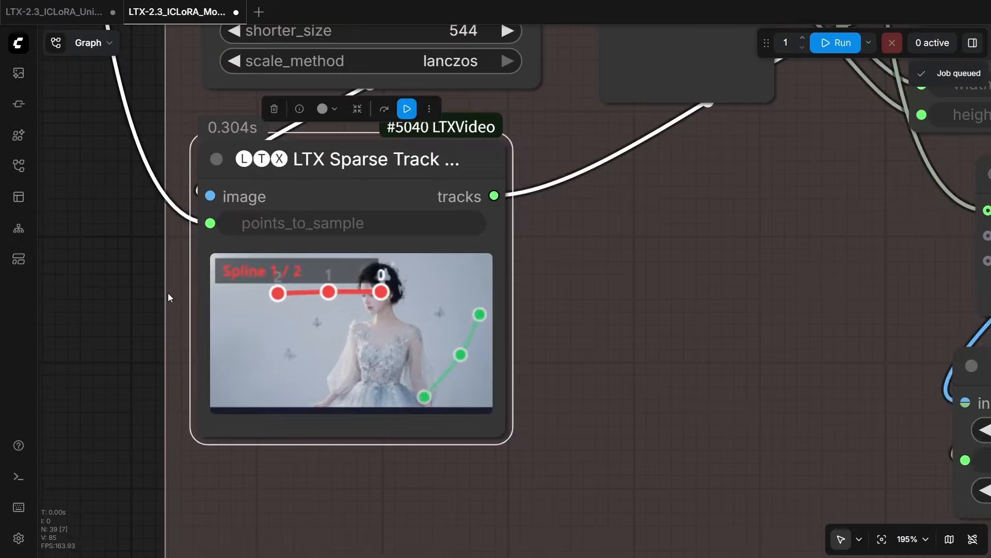
scroll(168, 293, up, 5)
scroll(169, 297, down, 1)
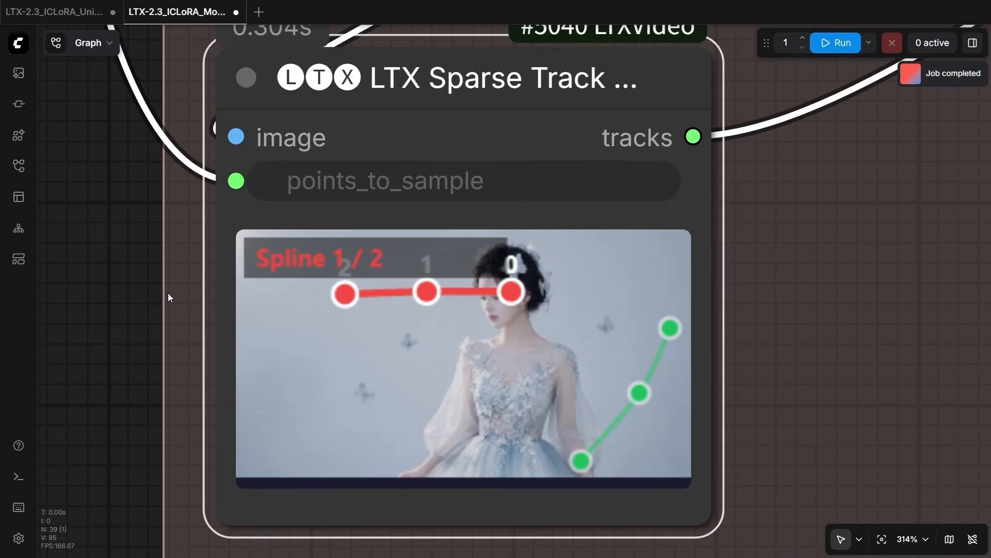
click(151, 326)
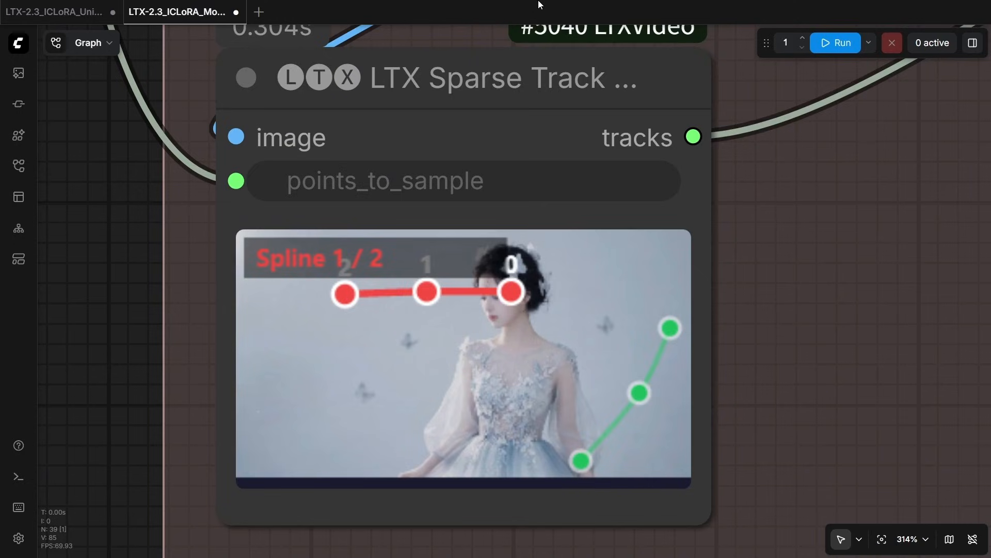
Reposition the three points of the red spline and the three points of the green spline in the LTX Sparse Track node
scroll(389, 320, down, 5)
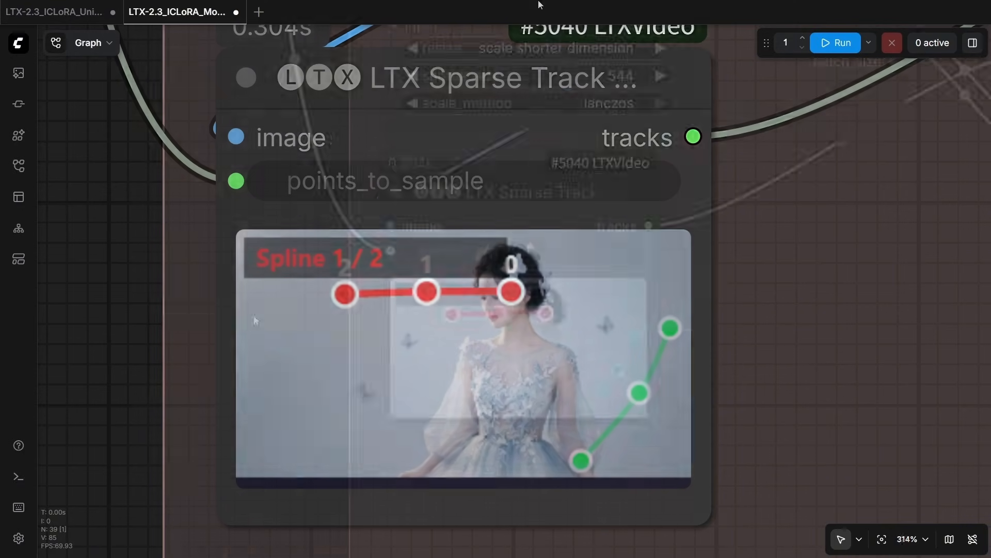
scroll(304, 347, down, 6)
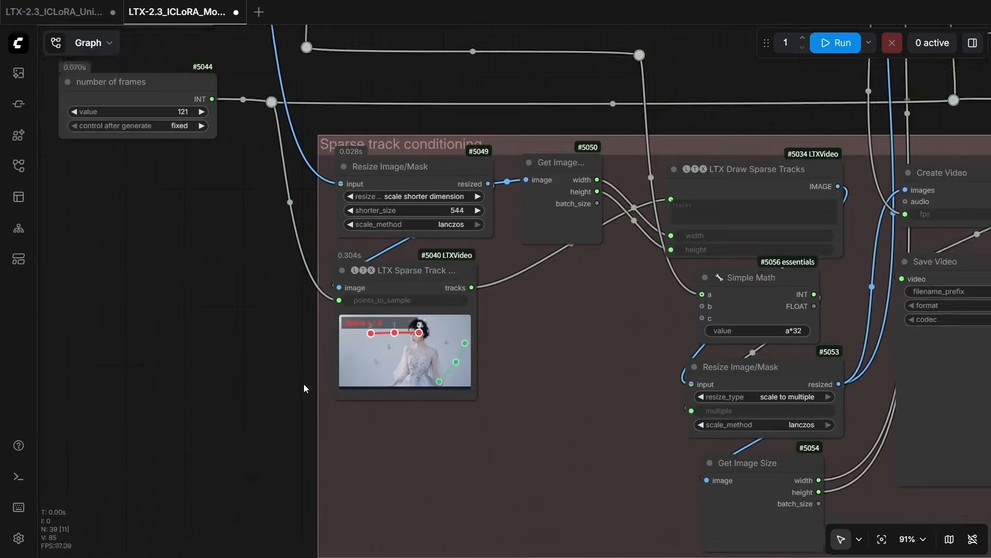
right_click(412, 367)
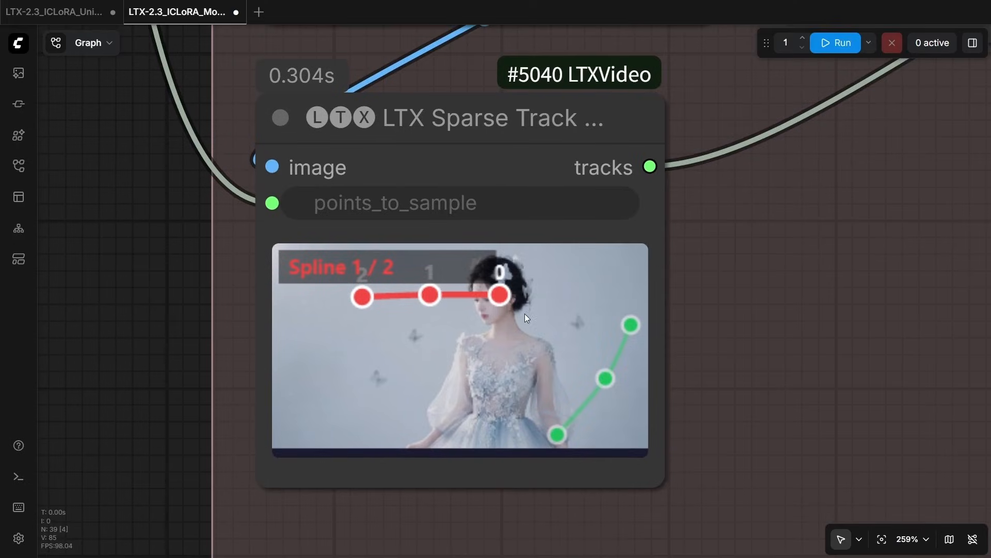
drag(502, 297, 492, 298)
mouse_move(428, 295)
mouse_down()
mouse_move(432, 327)
mouse_move(434, 300)
mouse_up()
mouse_move(362, 296)
mouse_down()
mouse_move(355, 328)
mouse_move(364, 295)
mouse_up()
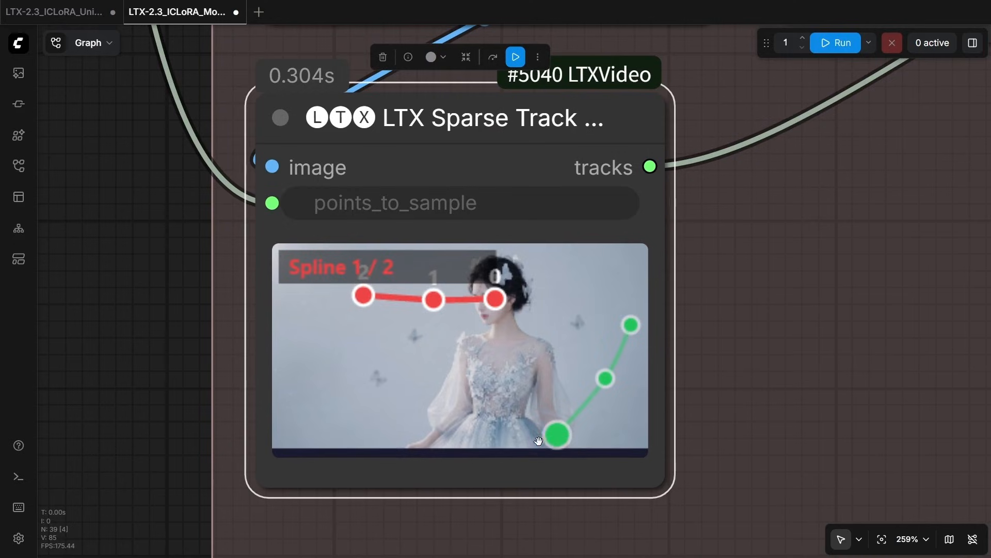
mouse_move(556, 434)
mouse_down()
mouse_move(549, 437)
mouse_move(551, 418)
mouse_up()
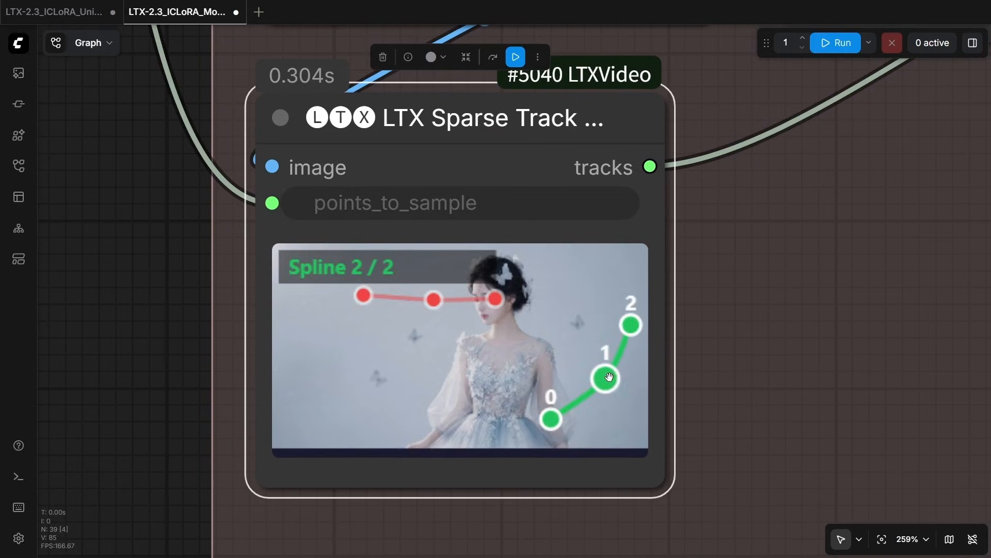
mouse_move(610, 377)
mouse_down()
mouse_move(597, 346)
mouse_move(599, 366)
mouse_up()
drag(630, 325, 622, 321)
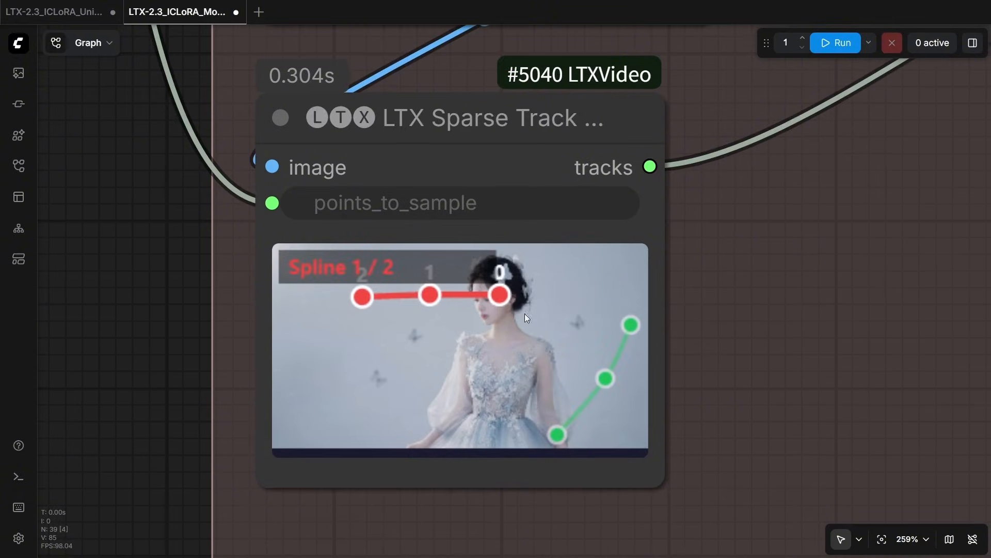
Shift the red spline's start toward the woman's face and the green spline's points inward and upward from her dress
mouse_move(502, 293)
mouse_down()
mouse_move(505, 312)
mouse_move(502, 297)
mouse_move(492, 298)
mouse_up()
mouse_move(430, 295)
mouse_down()
mouse_move(431, 327)
mouse_move(434, 299)
mouse_up()
mouse_move(363, 296)
mouse_down()
mouse_move(355, 327)
mouse_move(364, 295)
mouse_up()
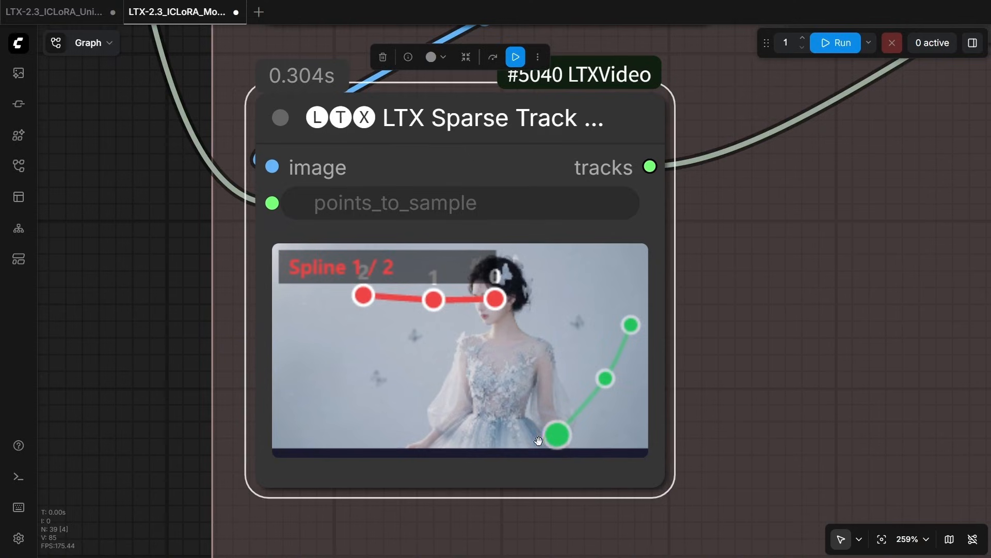
mouse_move(556, 434)
mouse_down()
mouse_move(549, 437)
mouse_move(551, 419)
mouse_up()
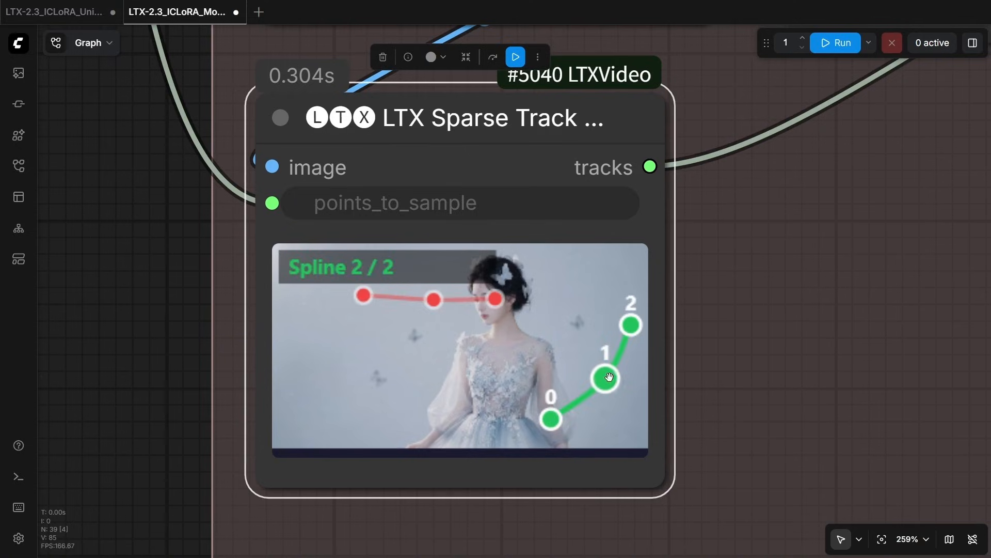
drag(609, 377, 599, 365)
drag(630, 325, 621, 321)
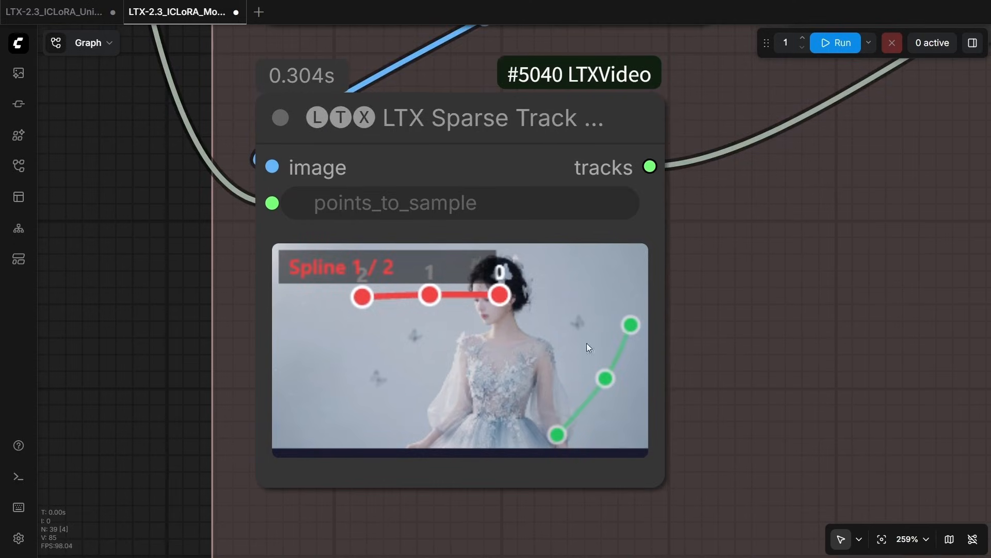
Nudge the red spline's start point onto the woman's face and lower its middle point slightly
mouse_move(499, 297)
mouse_down()
mouse_move(518, 294)
mouse_move(496, 298)
mouse_up()
drag(429, 295, 433, 300)
mouse_move(362, 297)
mouse_down()
mouse_move(358, 308)
mouse_move(363, 295)
mouse_up()
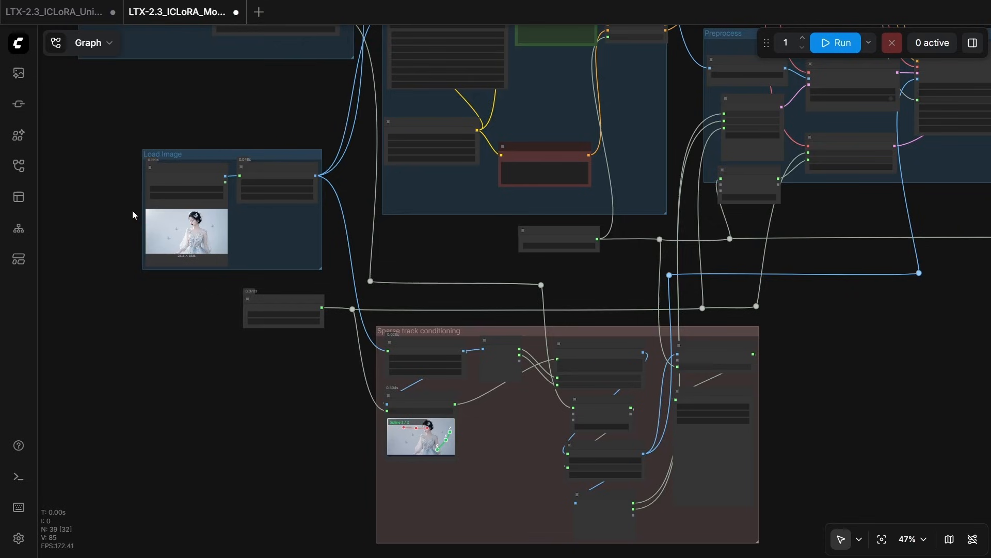
Add two new splines in the LTX Sparse Track node and place their points below the green spline, beside the woman's dress
scroll(132, 210, up, 10)
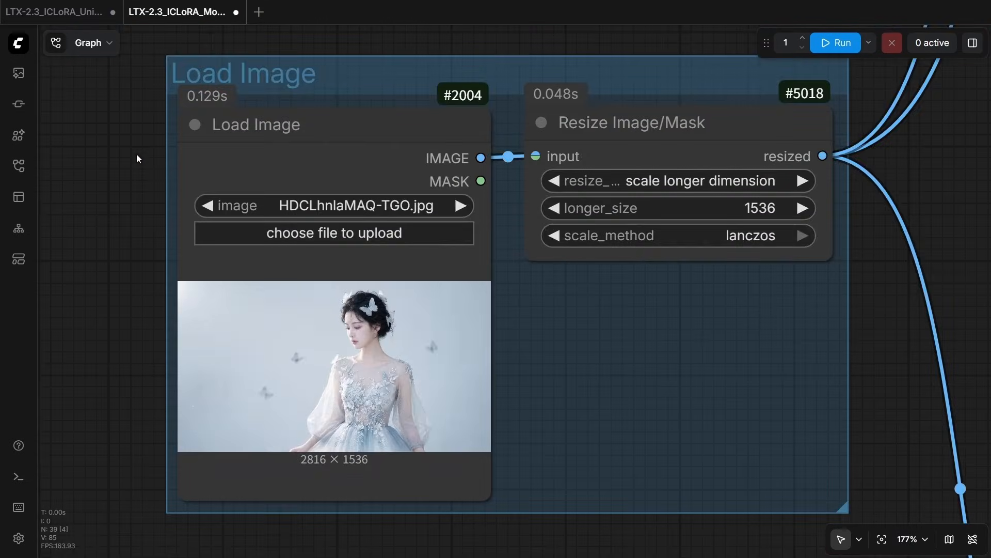
click(277, 133)
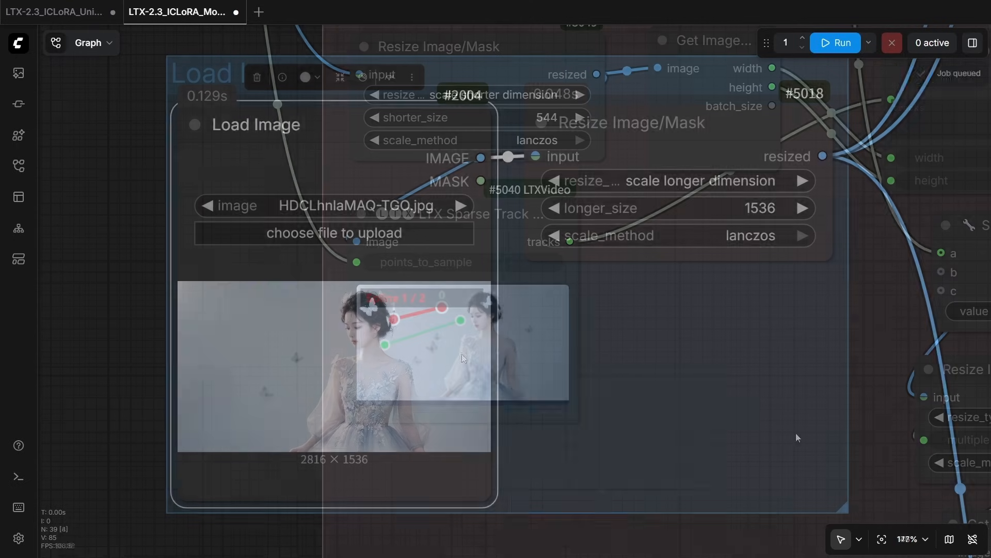
right_click(514, 395)
click(563, 465)
drag(453, 354, 399, 374)
drag(470, 354, 404, 395)
right_click(528, 388)
click(549, 469)
drag(483, 355, 446, 373)
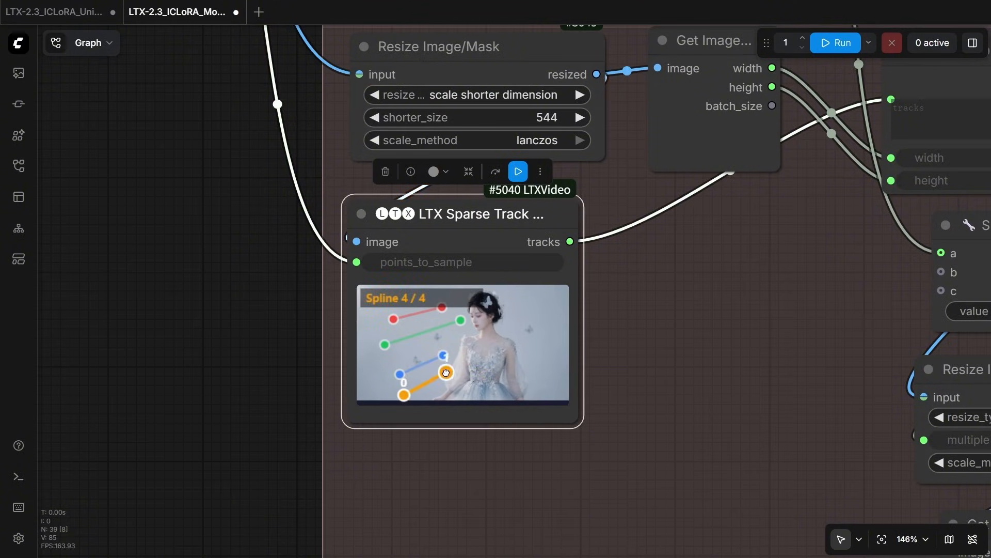
Add a fifth spline in the LTX Sparse Track node, starting beside the woman's lower dress and ending beside her head on the butterfly side
right_click(590, 321)
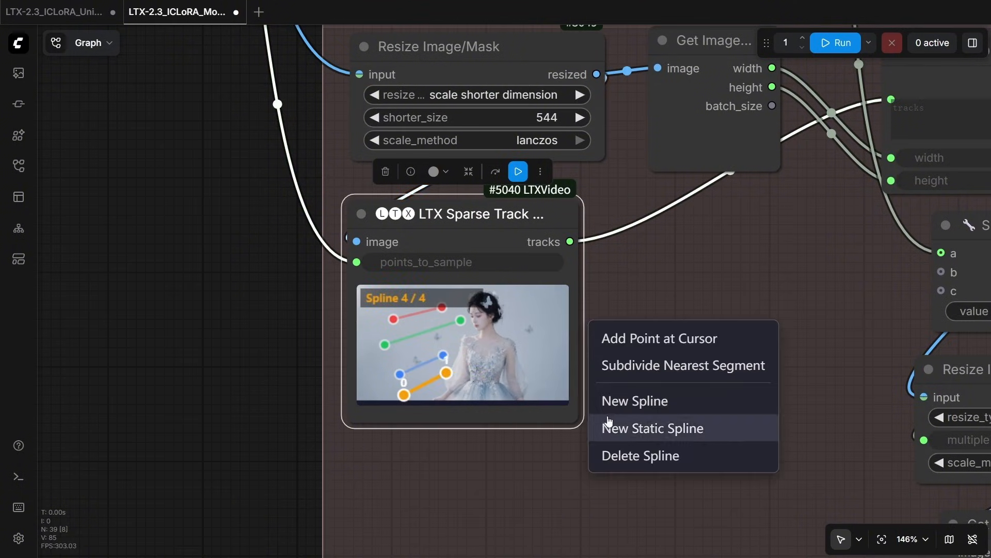
click(639, 401)
click(520, 310)
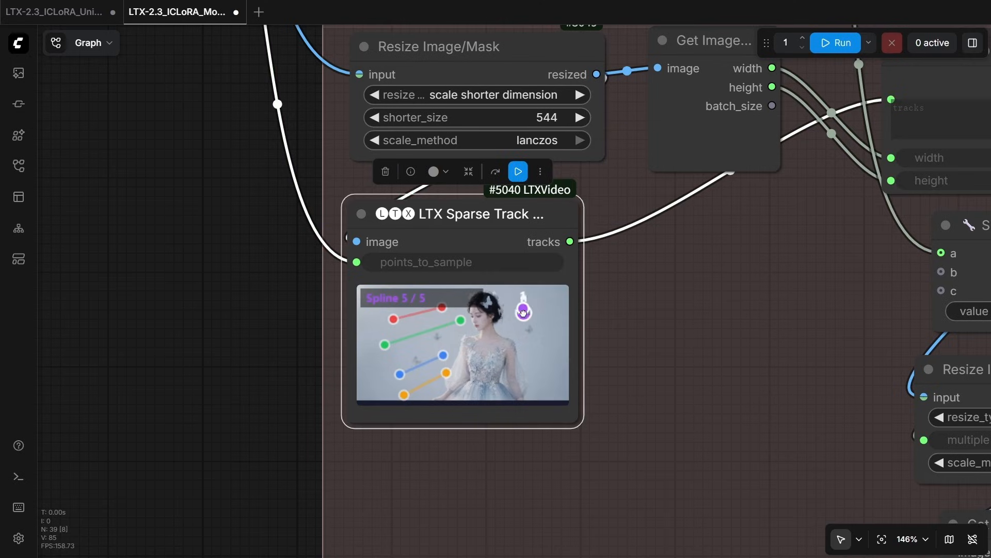
click(548, 370)
click(623, 350)
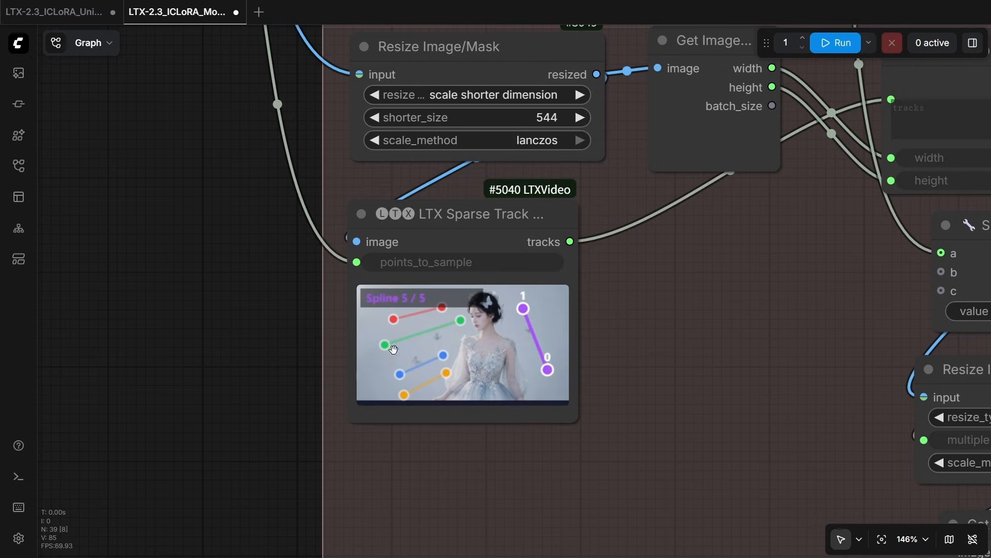
Execute the LTX Sparse Track node on its own to refresh its preview with the current input image
scroll(615, 327, up, 6)
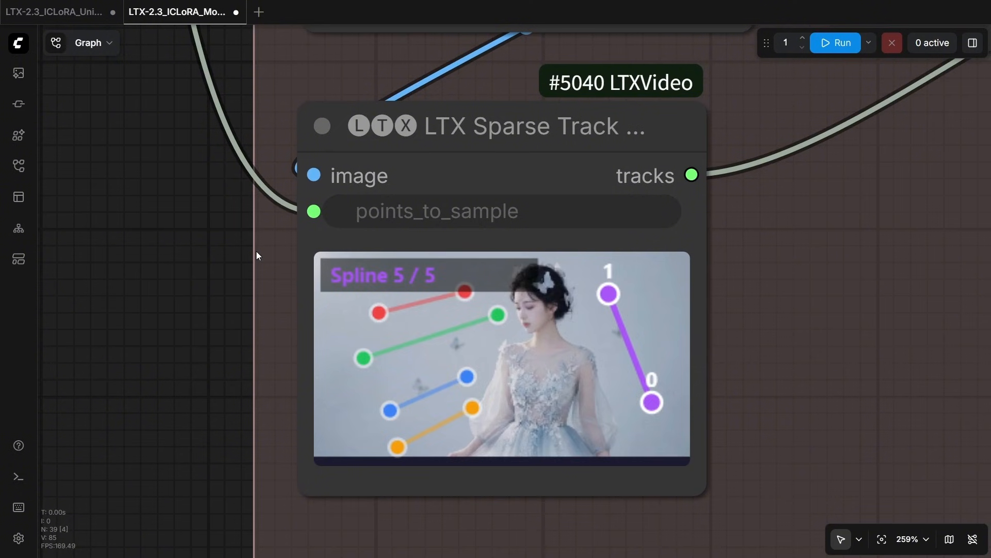
scroll(256, 251, down, 5)
drag(454, 432, 370, 366)
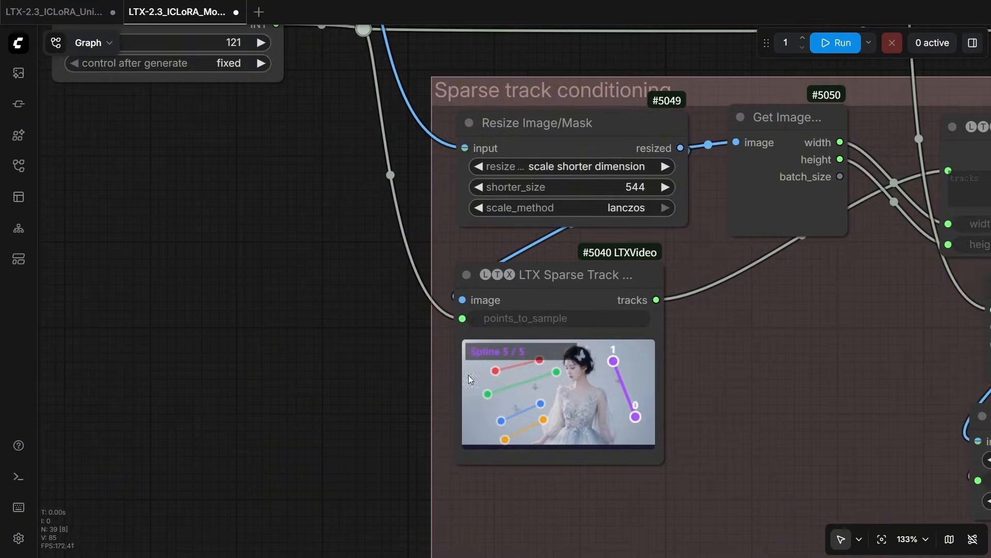
scroll(654, 310, up, 3)
click(590, 268)
click(583, 215)
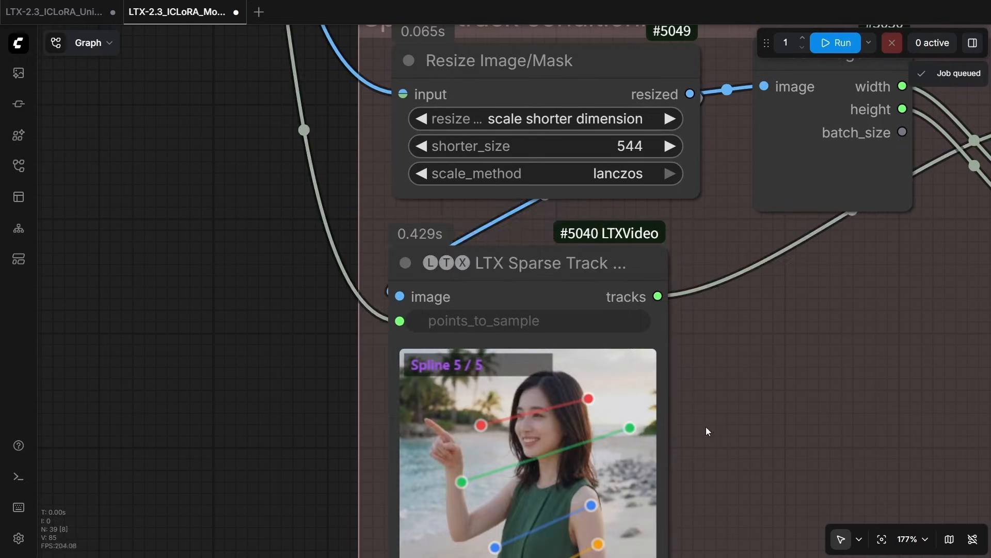
drag(707, 430, 724, 244)
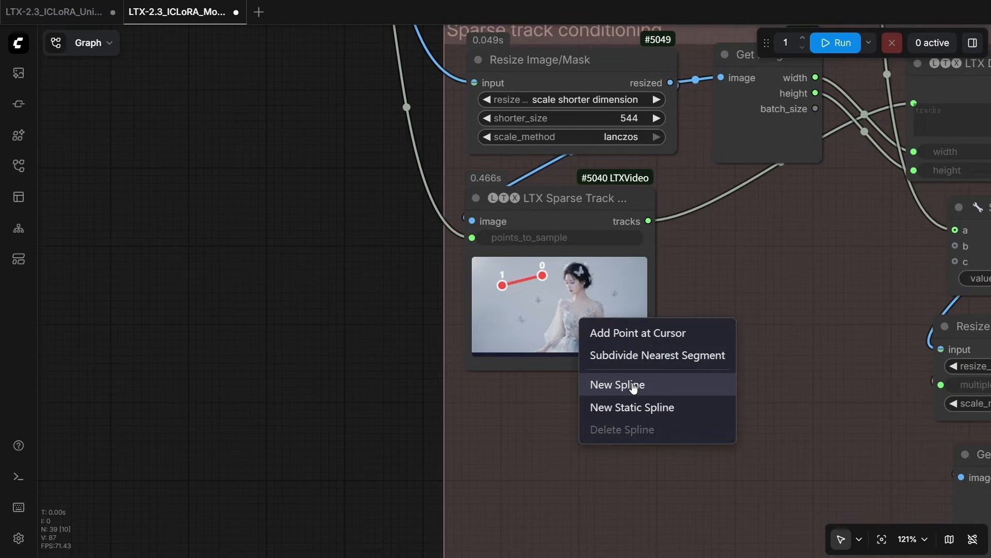
Add a second spline, start the red spline on the woman's face with its end nearer, and move the green points behind her
click(634, 382)
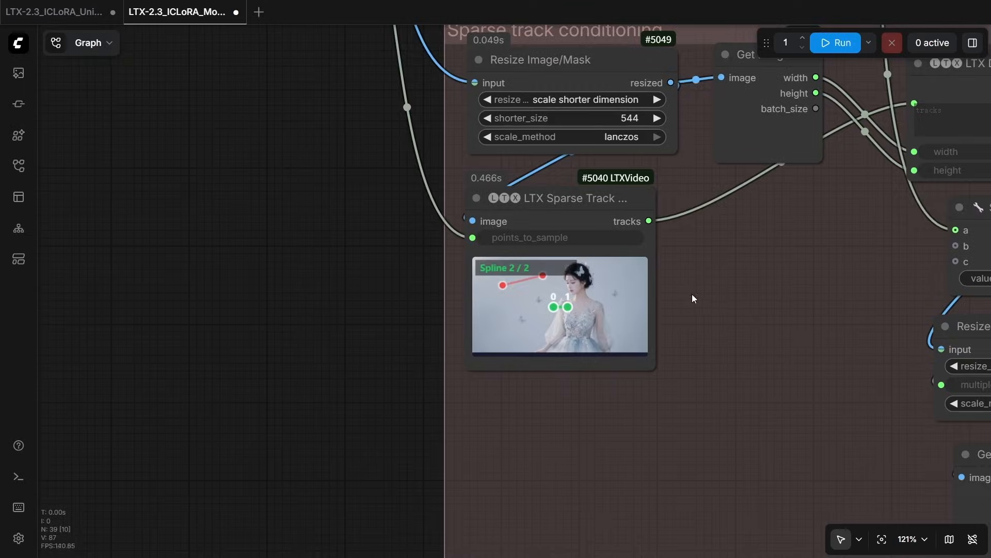
scroll(689, 290, up, 8)
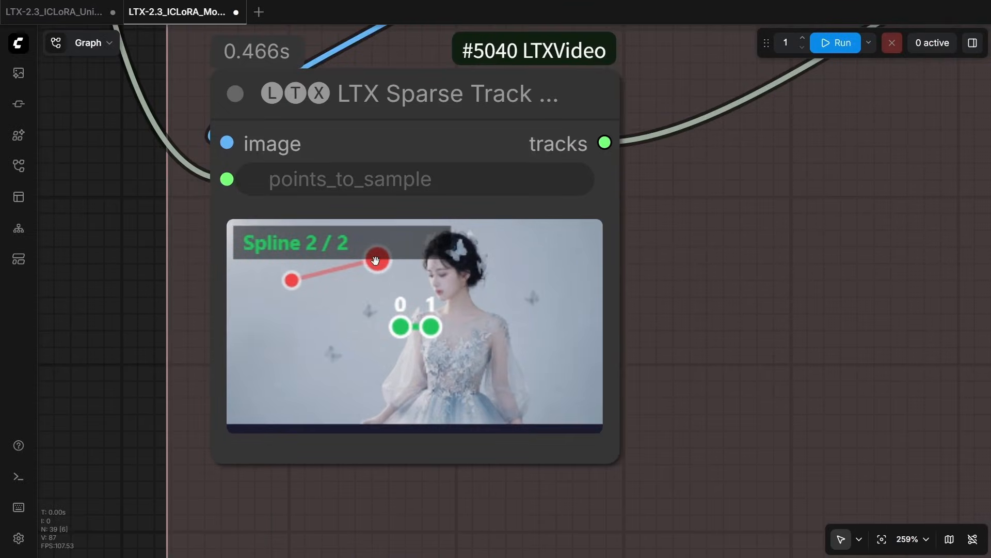
drag(376, 260, 442, 278)
click(339, 289)
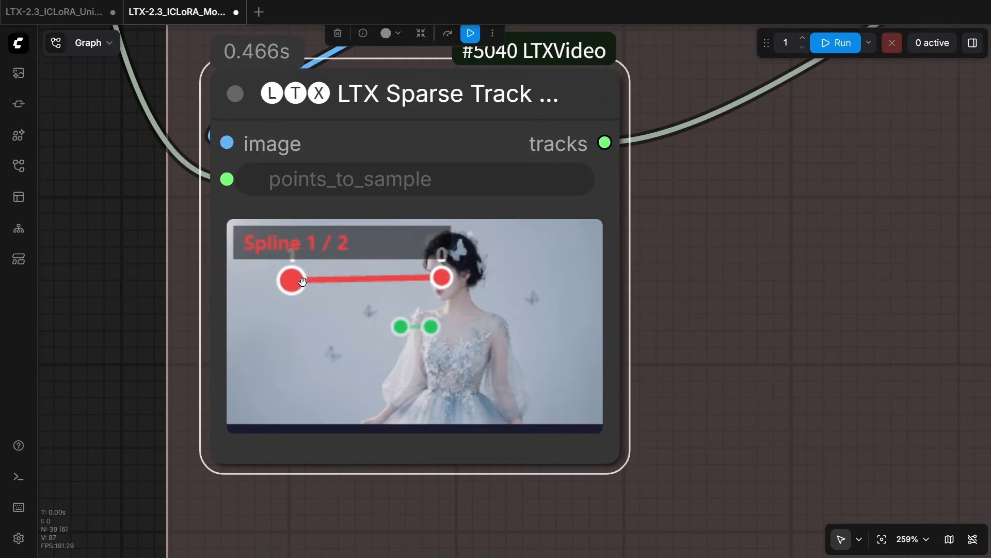
drag(302, 280, 346, 274)
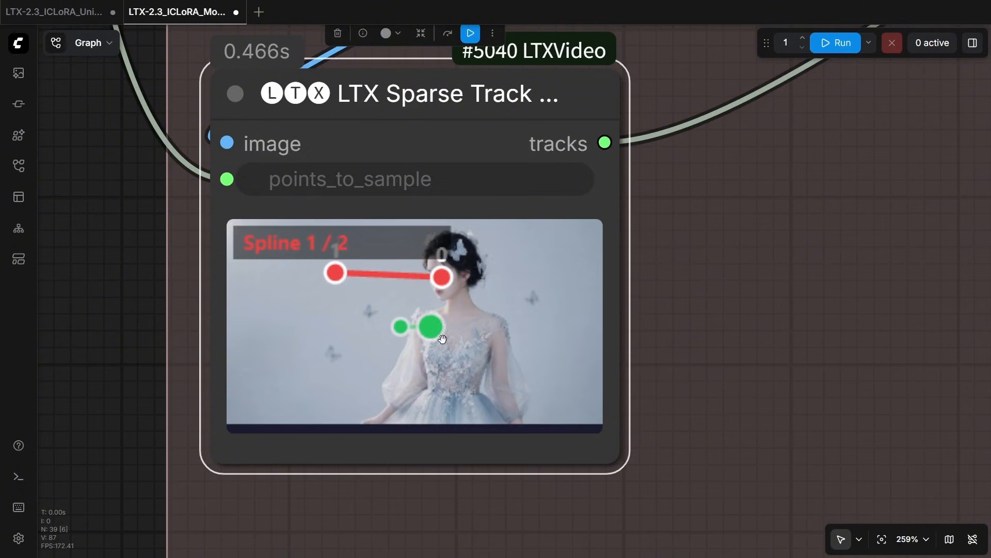
drag(436, 330, 551, 308)
drag(398, 325, 511, 399)
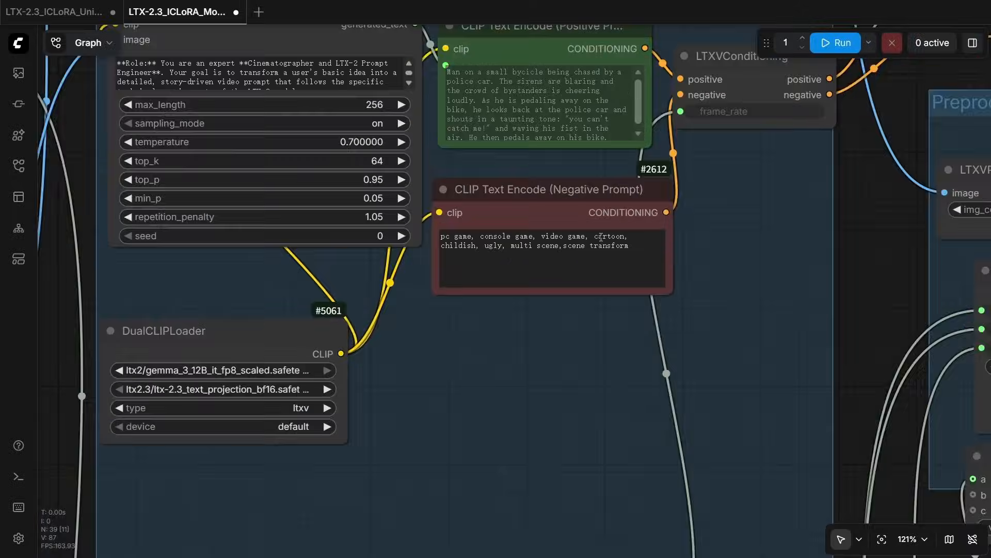
Examine the negative prompt text, highlighting the word "multi" in "multi scene"
scroll(513, 270, up, 5)
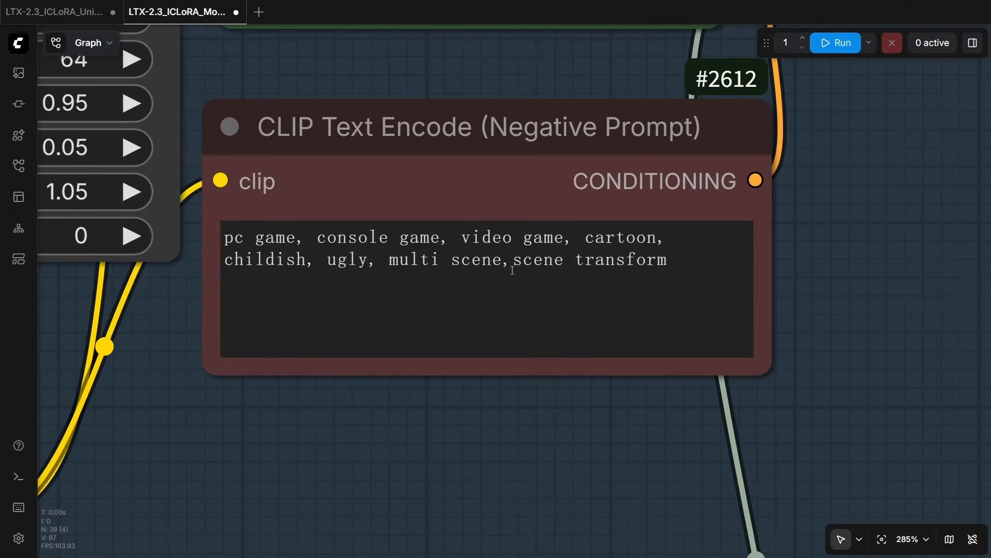
drag(382, 260, 427, 260)
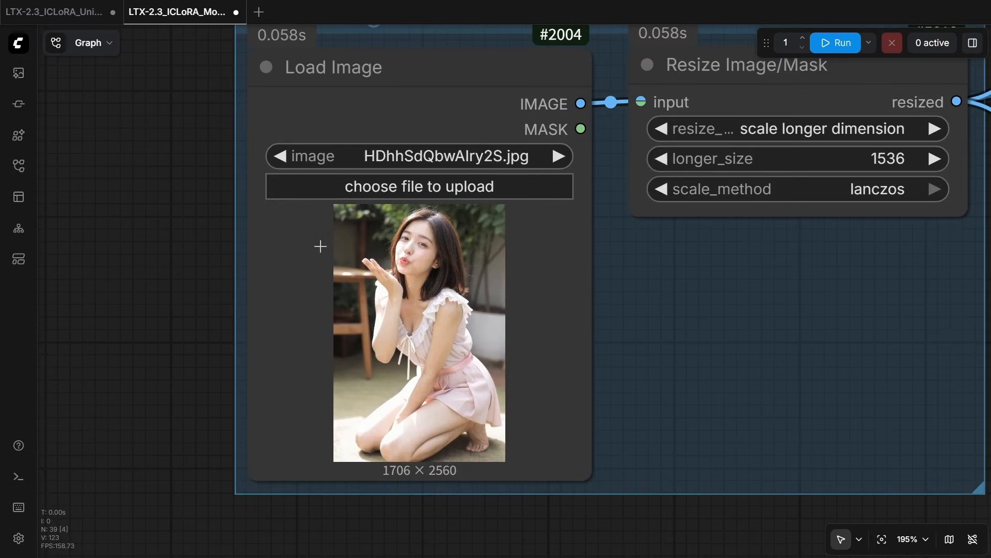
Move the red spline's start to the edge of the woman's hair and its end to the image's upper-left corner
scroll(627, 326, down, 4)
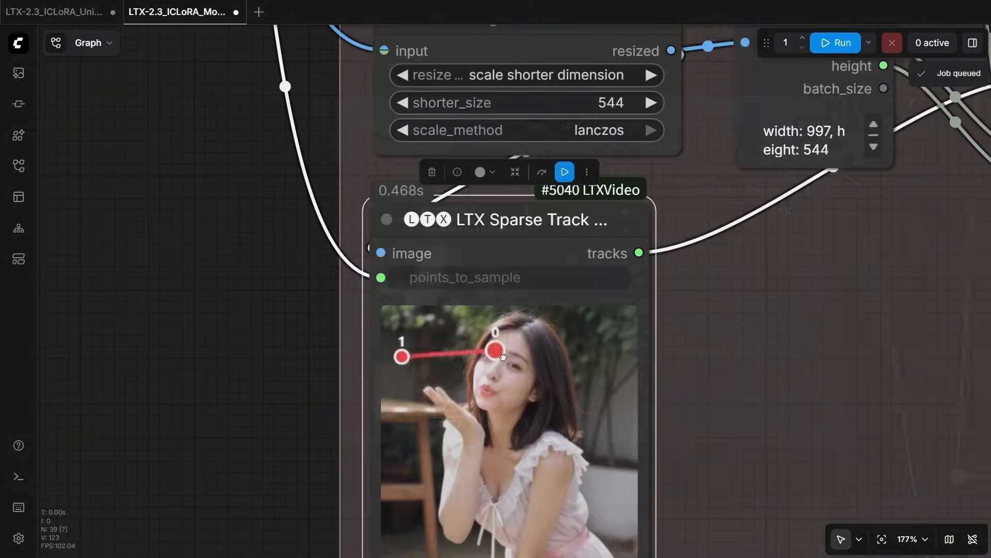
drag(456, 394, 481, 339)
drag(402, 357, 384, 311)
Add a second spline running from the woman's hair toward the image's upper-right corner
right_click(537, 337)
click(659, 436)
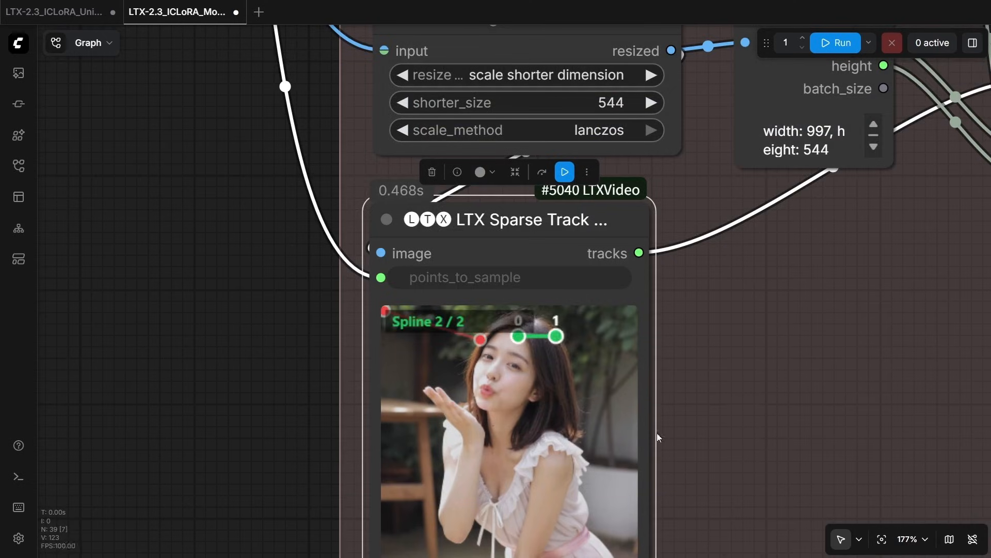
drag(556, 337, 616, 309)
drag(520, 336, 550, 348)
drag(616, 308, 626, 320)
Add a third spline starting at the woman's raised hand and ending lower by the wooden table
right_click(481, 452)
click(540, 548)
drag(455, 388, 386, 457)
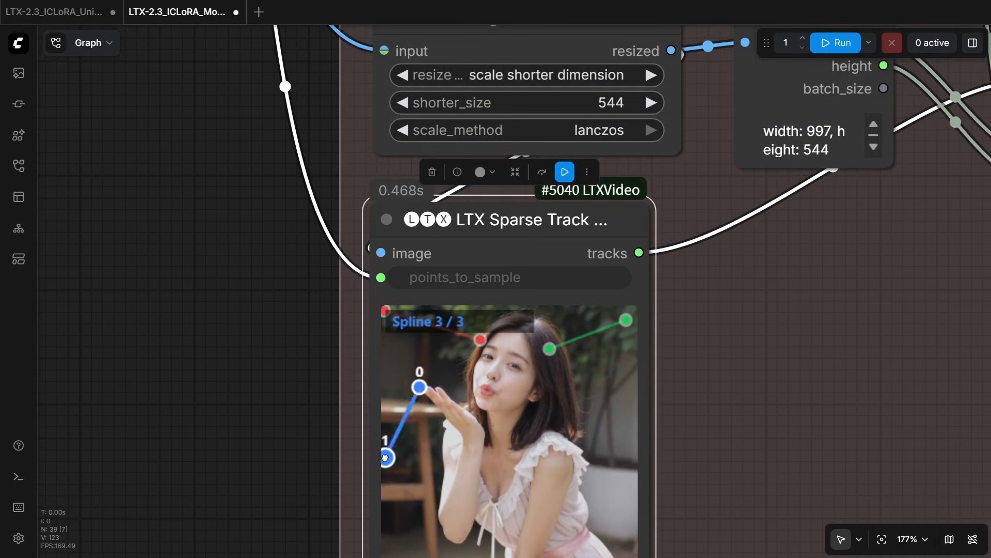
drag(419, 387, 470, 409)
drag(382, 456, 397, 480)
drag(400, 482, 414, 523)
Add a fourth spline running from the woman's hair beside her cheek down past her shoulder toward the image's right edge
right_click(591, 419)
click(654, 337)
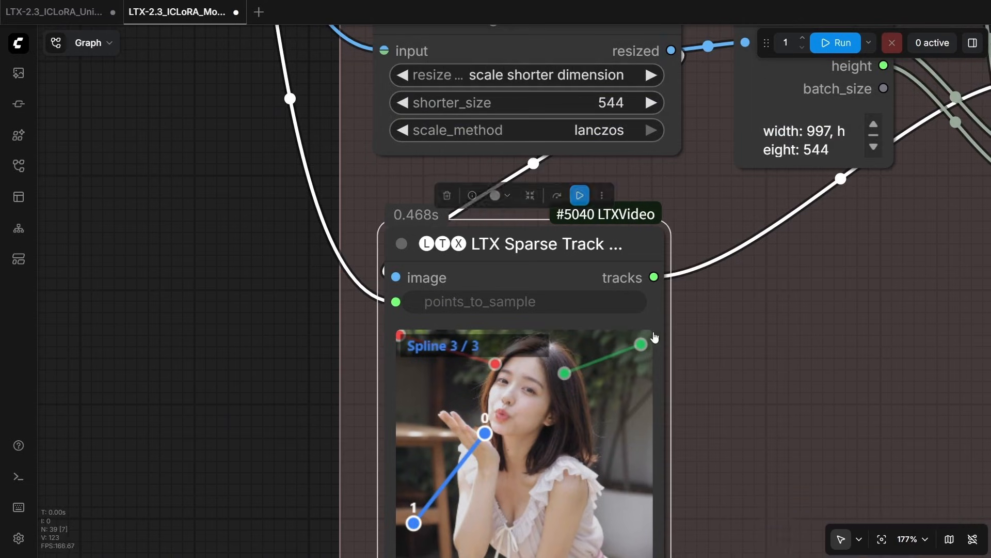
right_click(605, 373)
click(789, 507)
drag(610, 364, 629, 501)
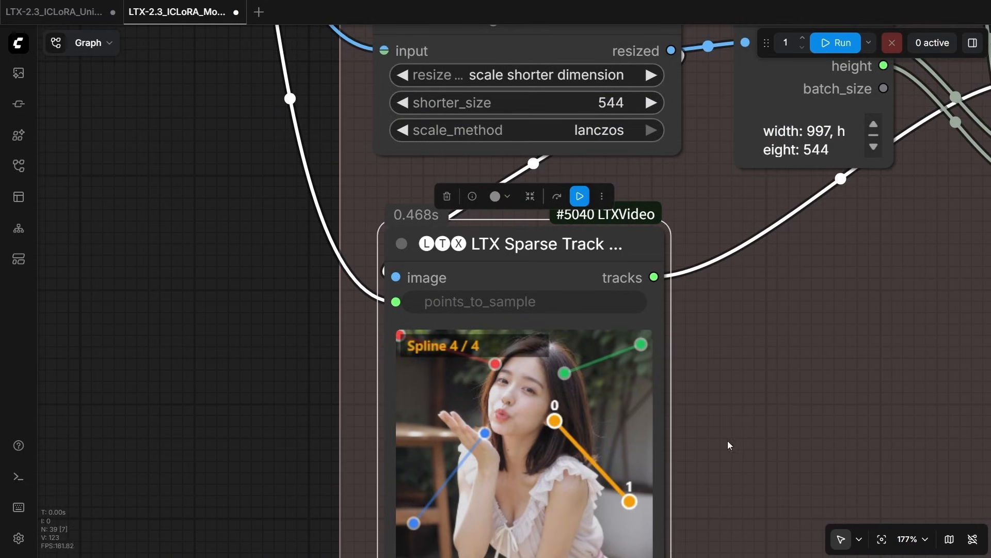
scroll(727, 441, down, 5)
drag(742, 448, 496, 302)
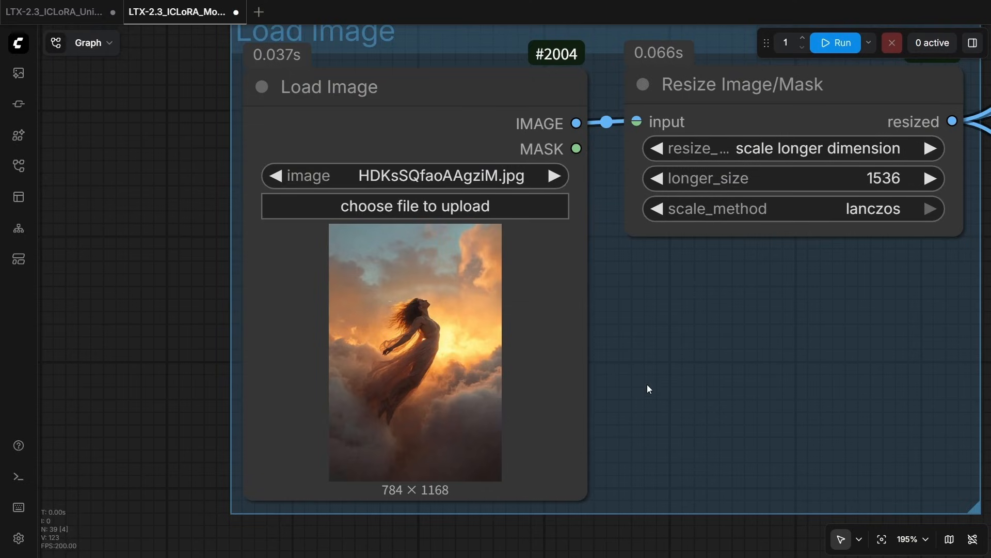
Delete the orange, blue and green splines, and execute the LTX Sparse Track node on its own to load the new sky image
scroll(647, 384, down, 1)
drag(685, 484, 312, 125)
drag(550, 471, 240, 68)
scroll(290, 281, down, 4)
right_click(686, 410)
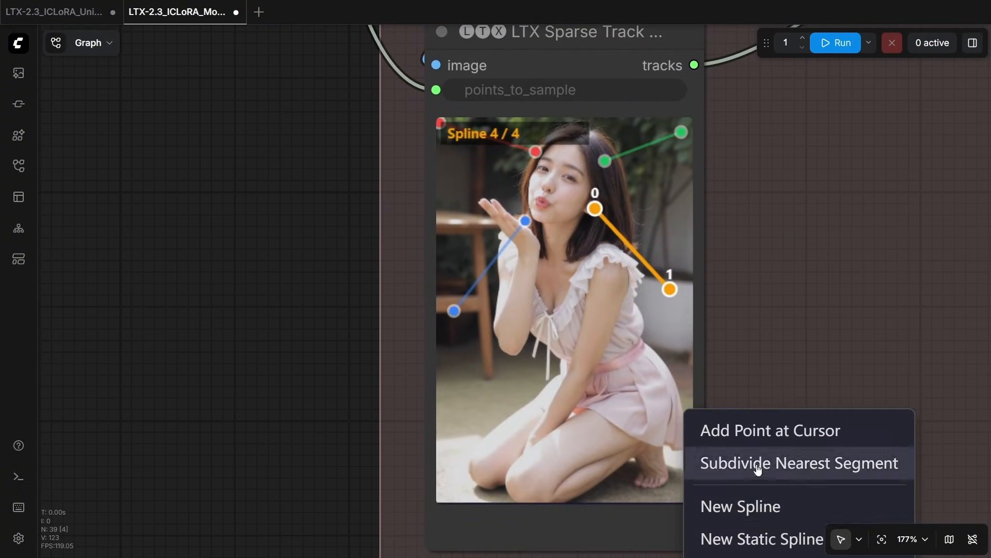
scroll(351, 243, down, 4)
right_click(353, 186)
right_click(568, 339)
click(594, 449)
right_click(551, 297)
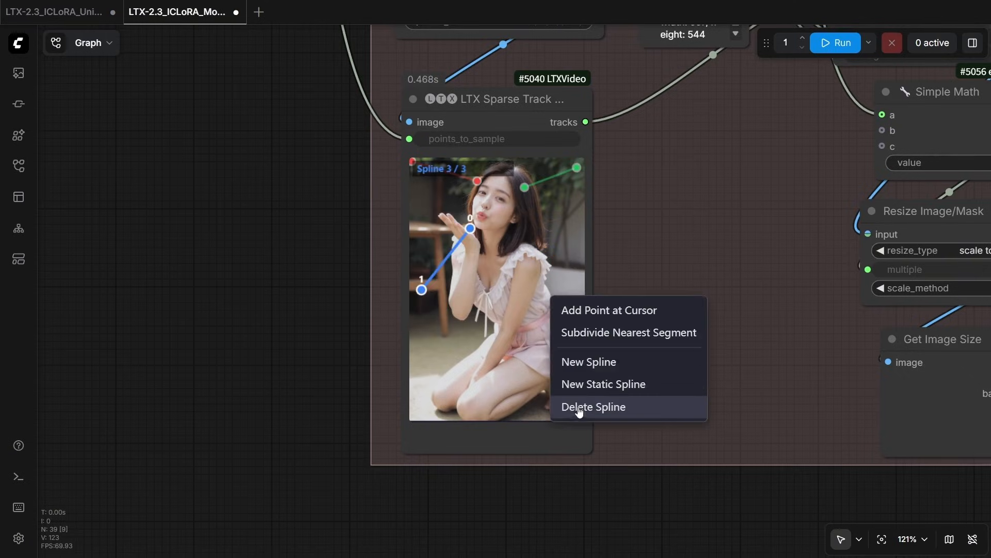
click(579, 408)
right_click(543, 285)
click(570, 396)
click(565, 93)
click(552, 61)
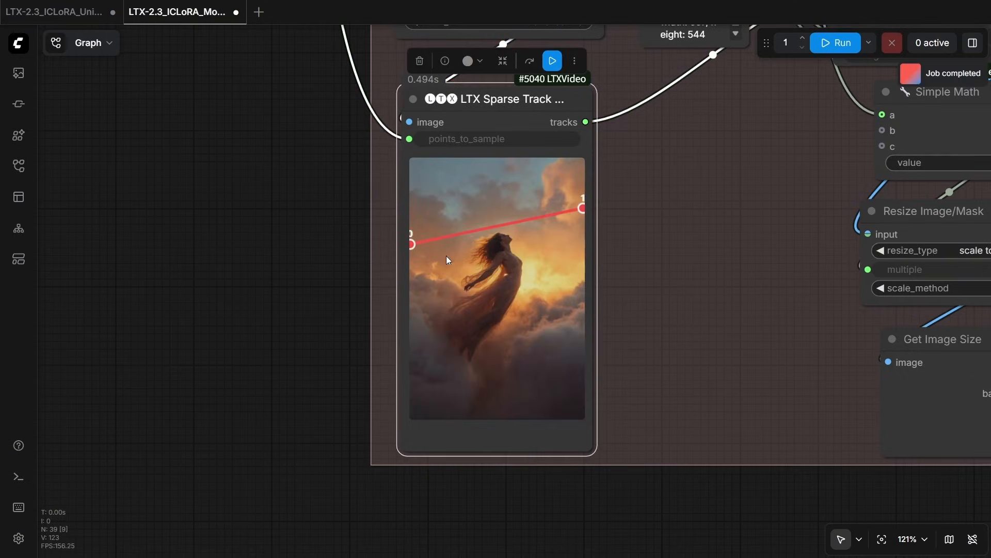
Add three more splines below the red one, stretching the green and blue ones across the full width of the image
right_click(456, 288)
right_click(465, 326)
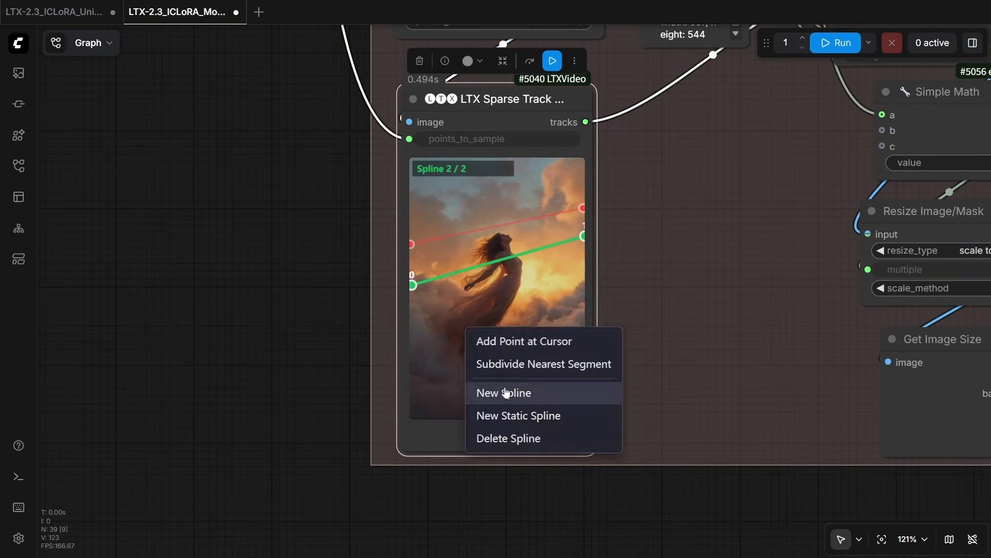
right_click(463, 335)
click(479, 380)
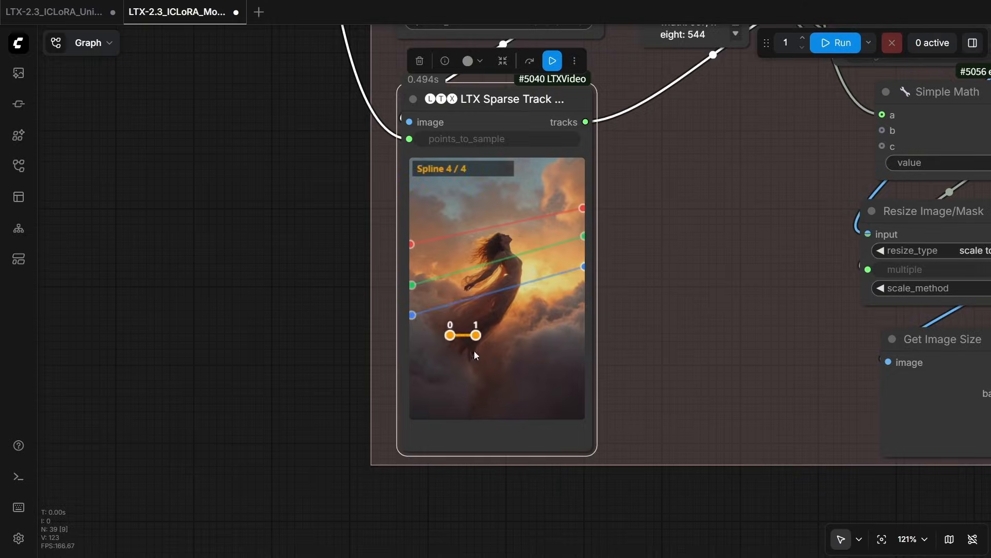